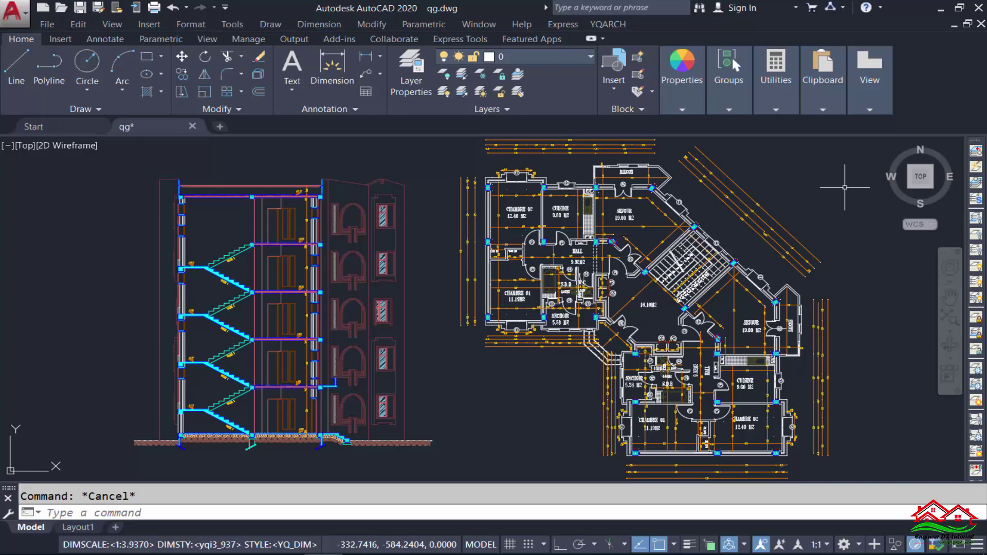
Trial-select and clear parts of the floor plan and section to gauge the cut-out areas.
{"action": "left_click", "coordinate": [452, 155]}
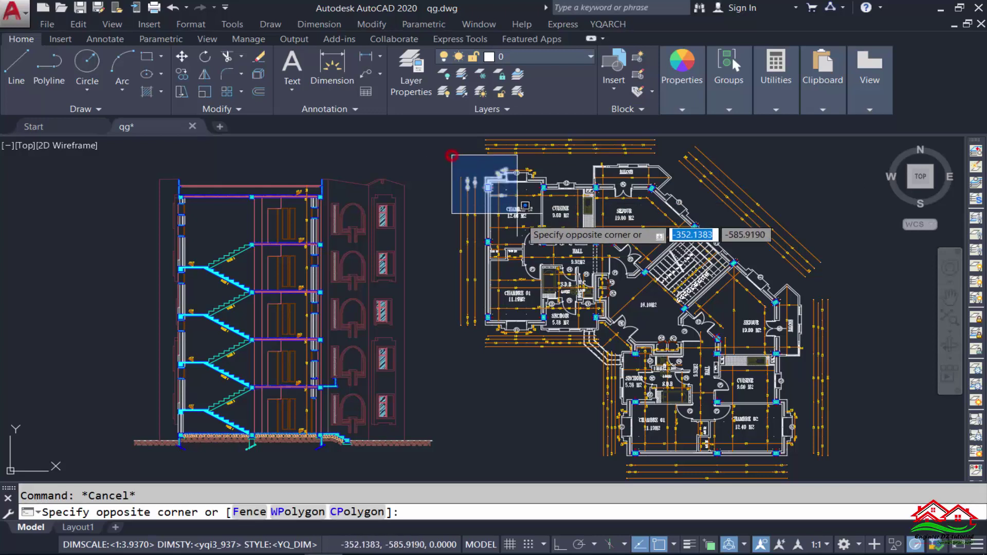
{"action": "left_click", "coordinate": [650, 333]}
{"action": "key", "text": "Escape"}
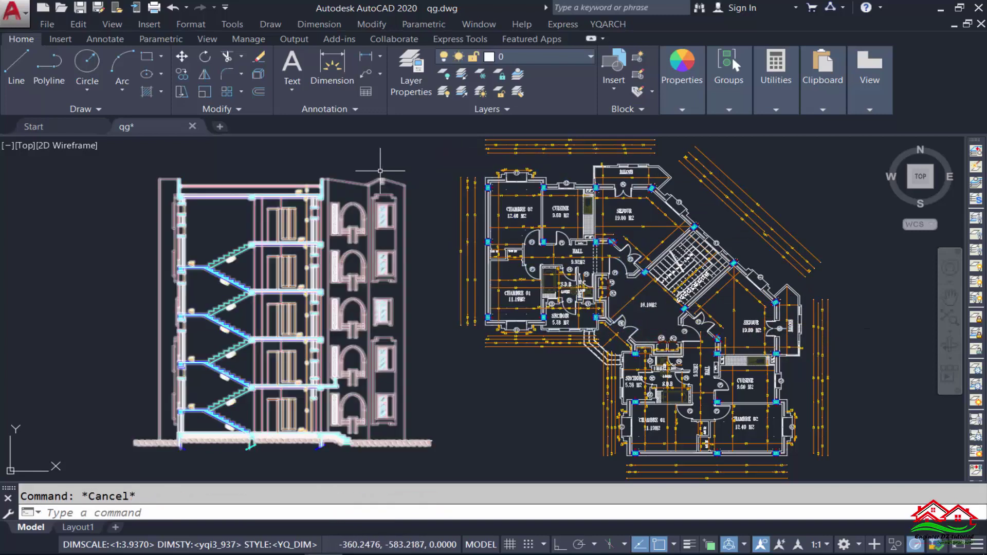
{"action": "left_click", "coordinate": [380, 166]}
{"action": "left_click", "coordinate": [287, 227]}
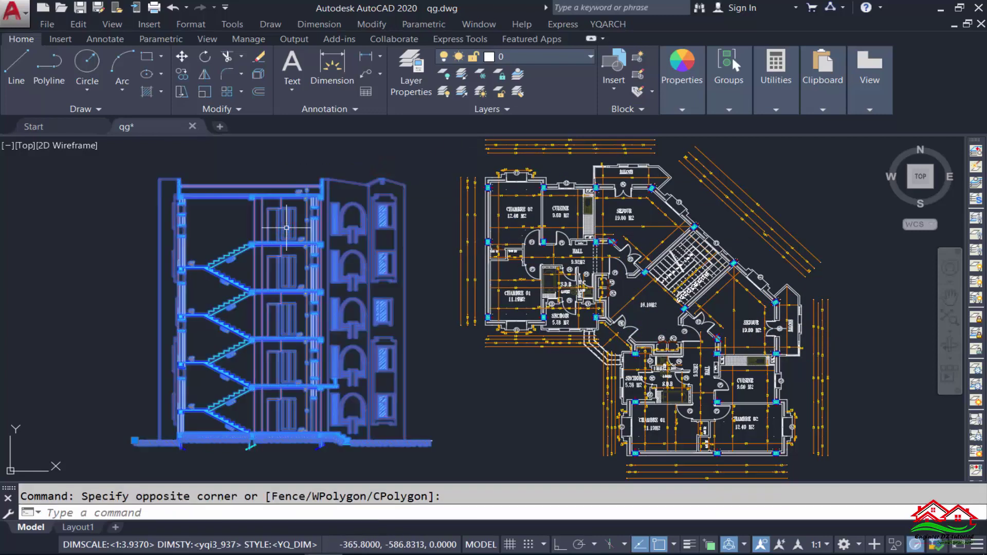
{"action": "key", "text": "Escape"}
{"action": "left_click", "coordinate": [466, 164]}
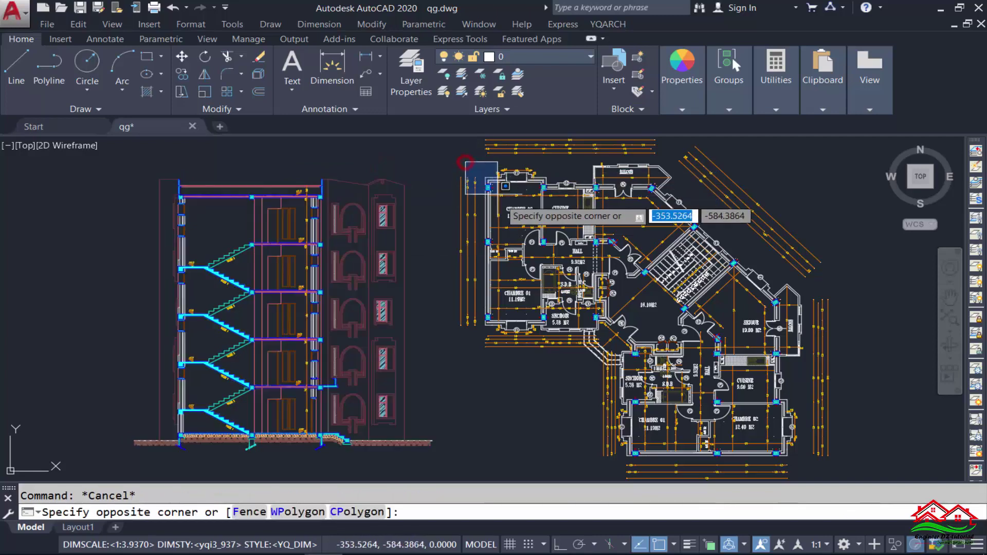
{"action": "left_click", "coordinate": [620, 343]}
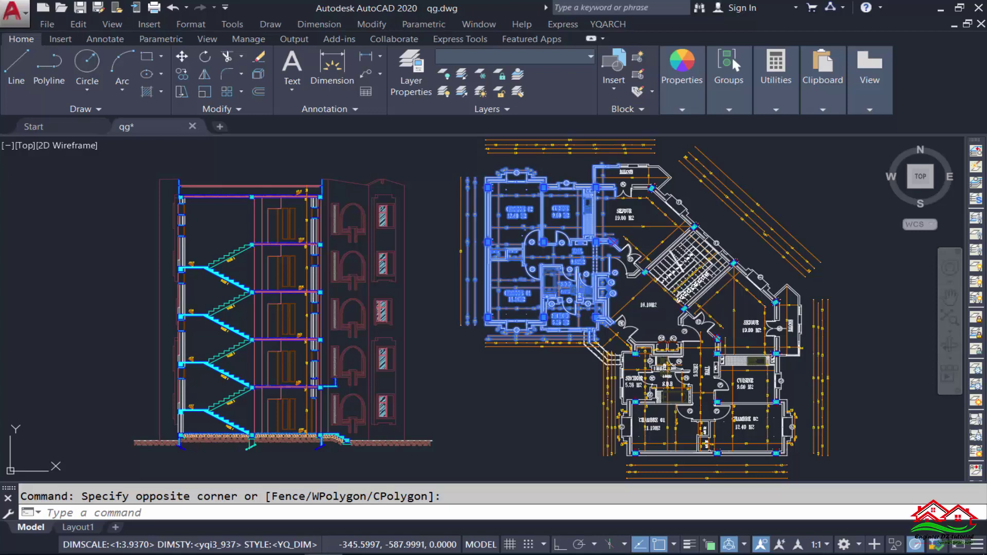
{"action": "key", "text": "Escape"}
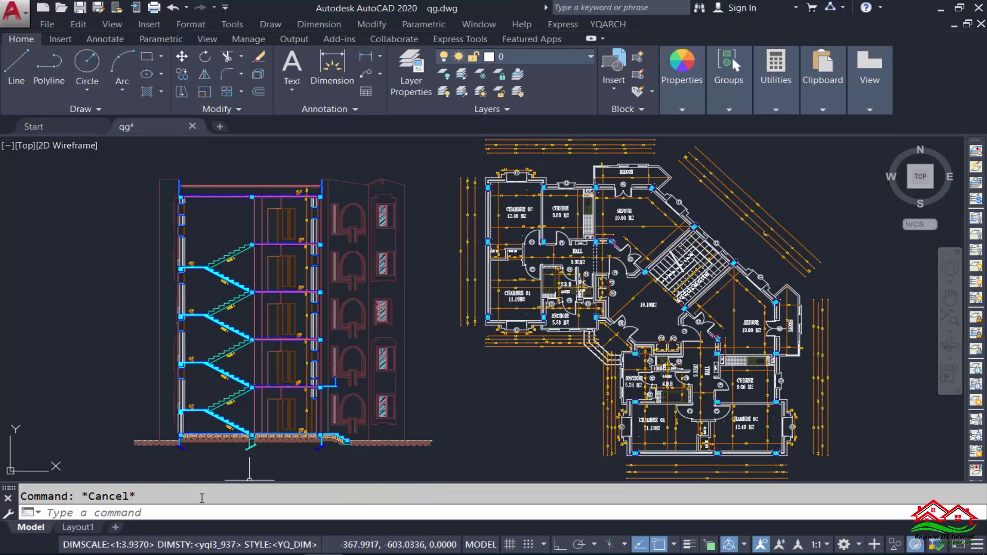
Change the YQArch drawing units from inches to m with YQUNIT.
{"action": "left_click", "coordinate": [188, 508]}
{"action": "type", "text": "yqunit"}
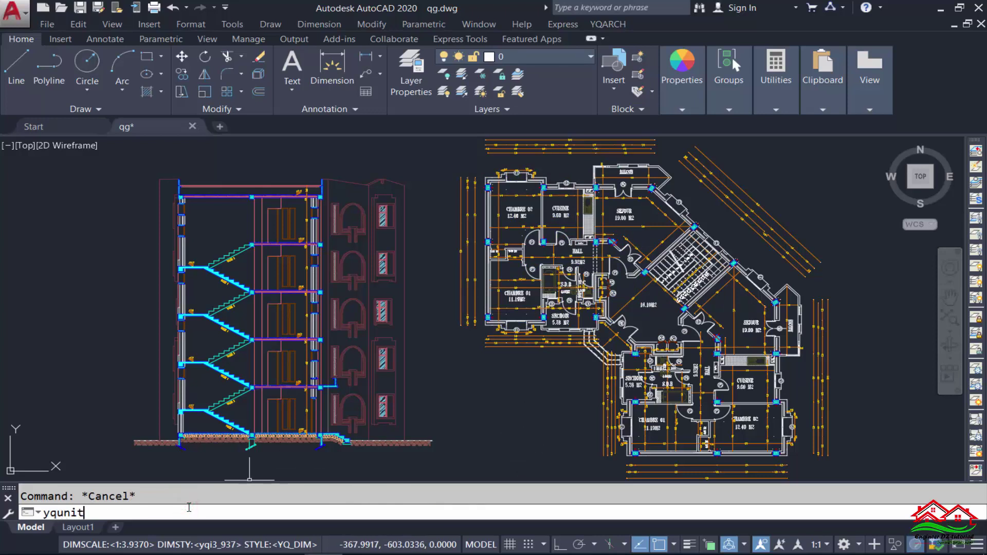
{"action": "key", "text": "Return"}
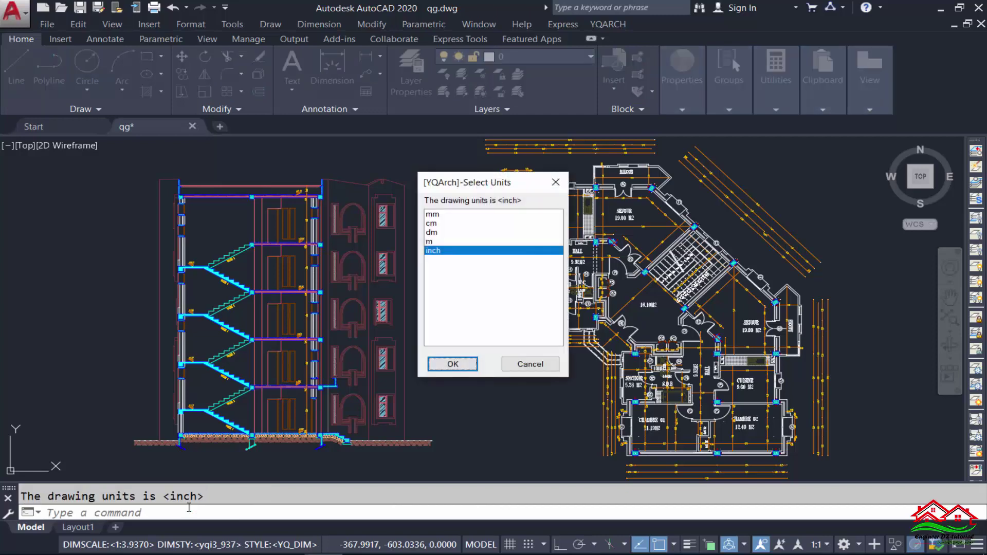
{"action": "left_click", "coordinate": [442, 241]}
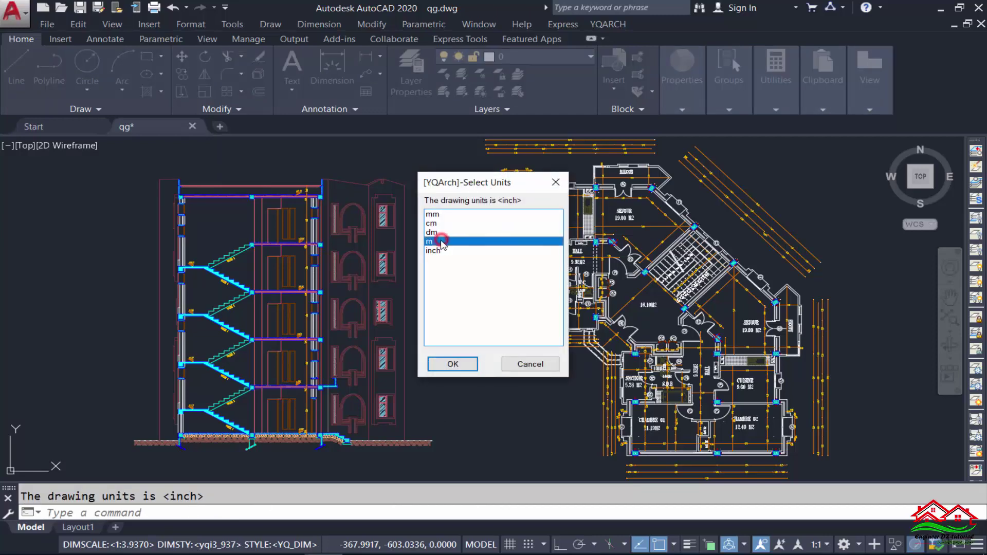
{"action": "left_click", "coordinate": [448, 361]}
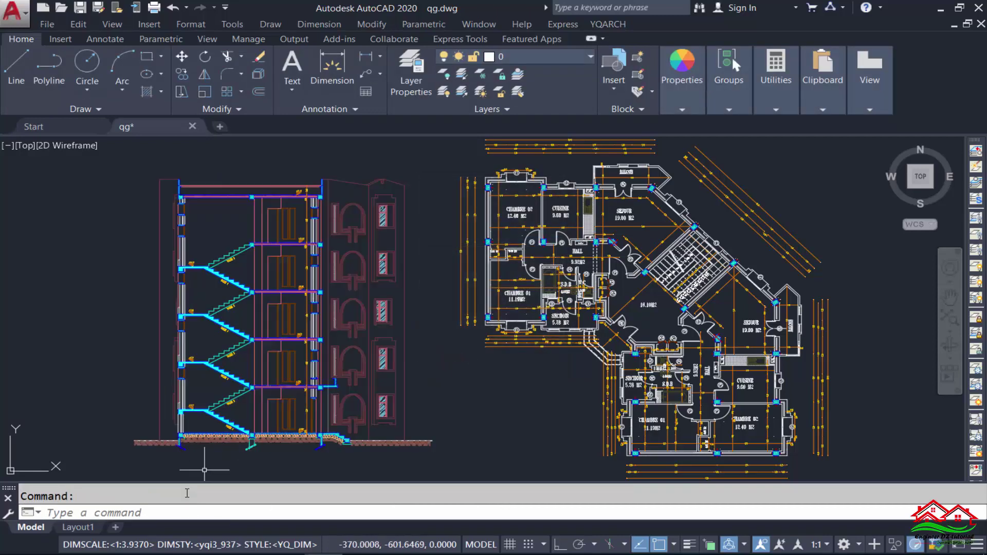
Choose 1:0.1 as the main drawing scale in the SD scale settings.
{"action": "left_click", "coordinate": [160, 515]}
{"action": "type", "text": "sd"}
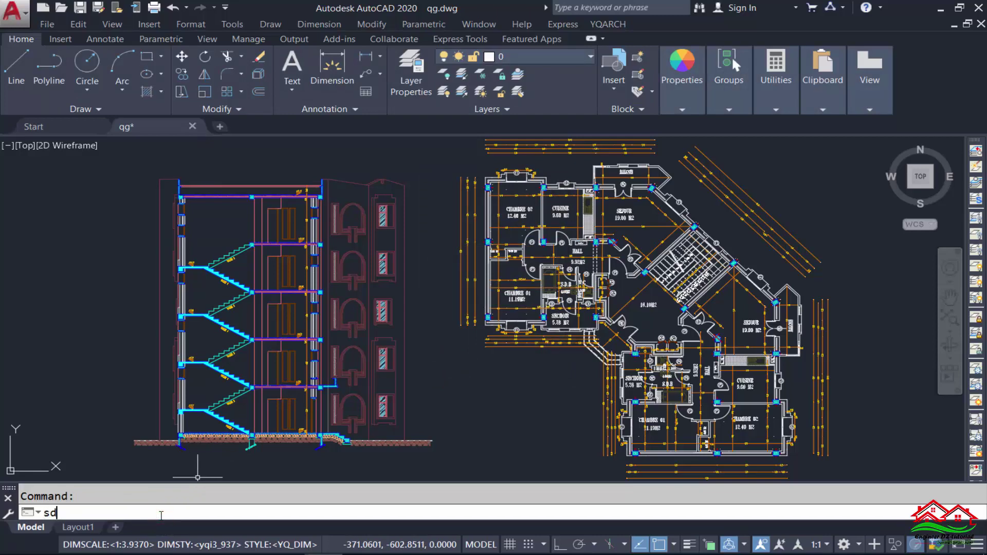
{"action": "key", "text": "Return"}
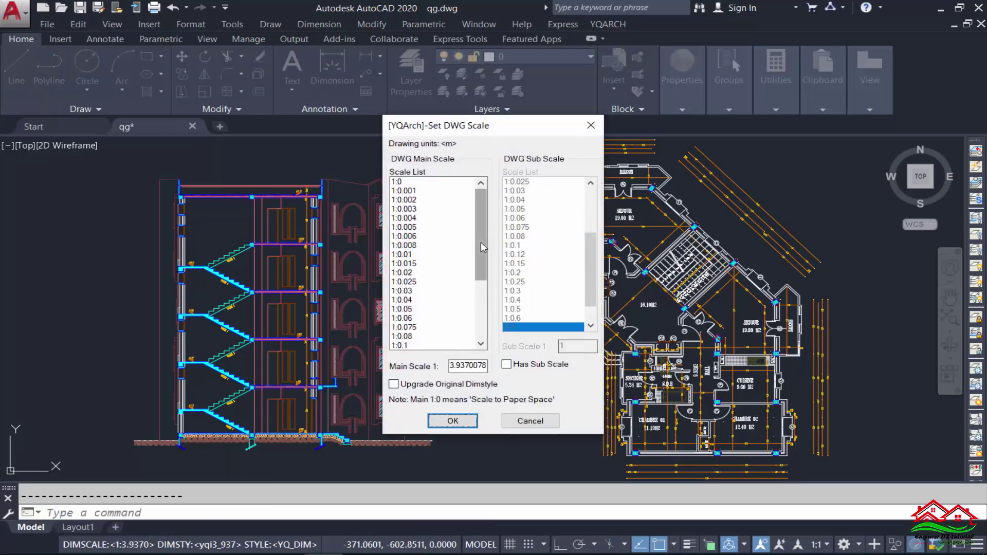
{"action": "left_click_drag", "start_coordinate": [479, 245], "coordinate": [481, 264]}
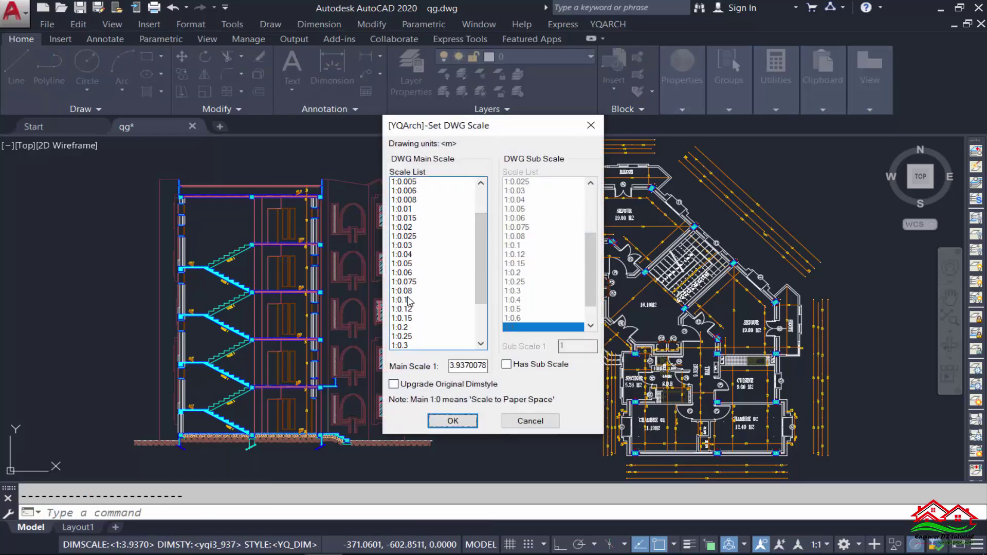
{"action": "left_click", "coordinate": [406, 299]}
{"action": "left_click", "coordinate": [452, 421]}
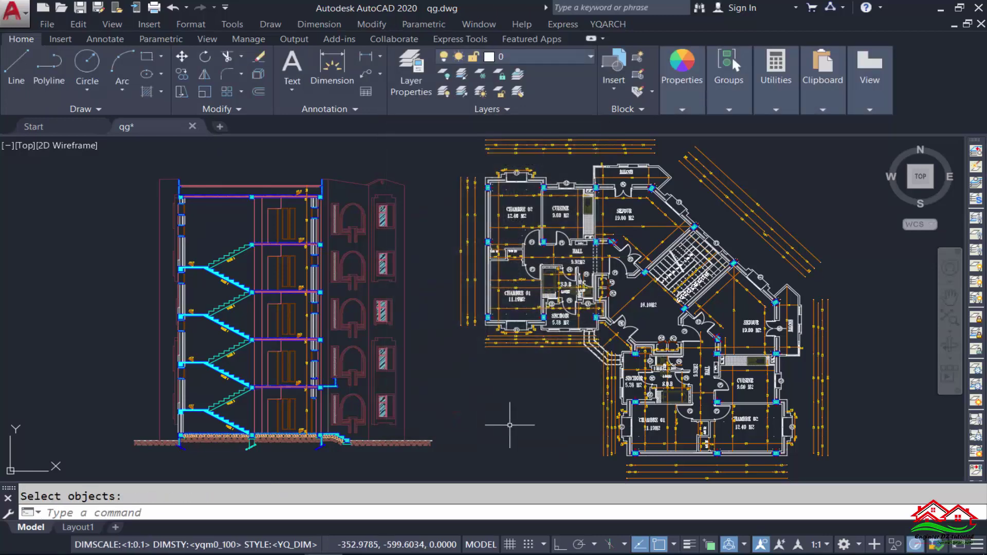
Start a QG cut-out and frame the plan's upper-left rooms with two boundary corners.
{"action": "left_click", "coordinate": [202, 513]}
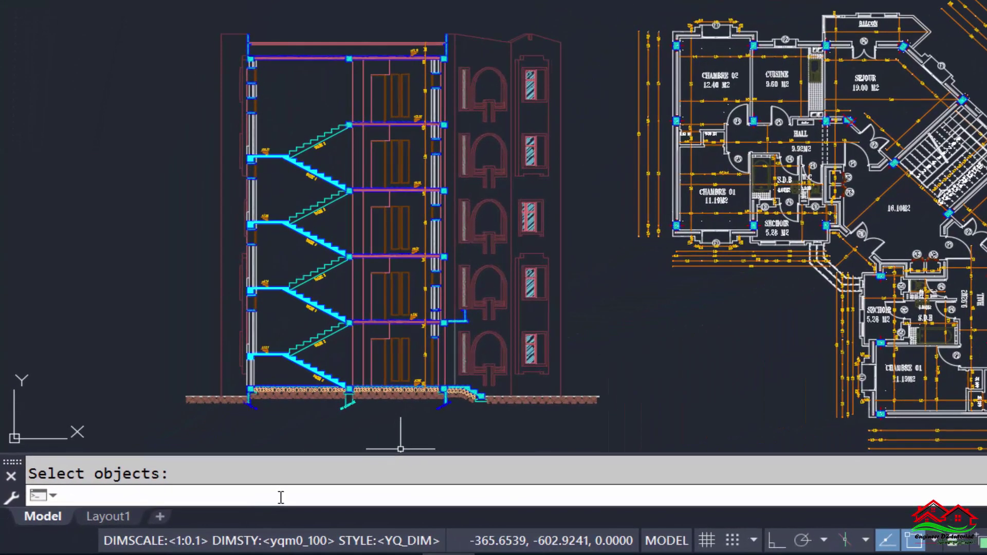
{"action": "type", "text": "QG"}
{"action": "key", "text": "Return"}
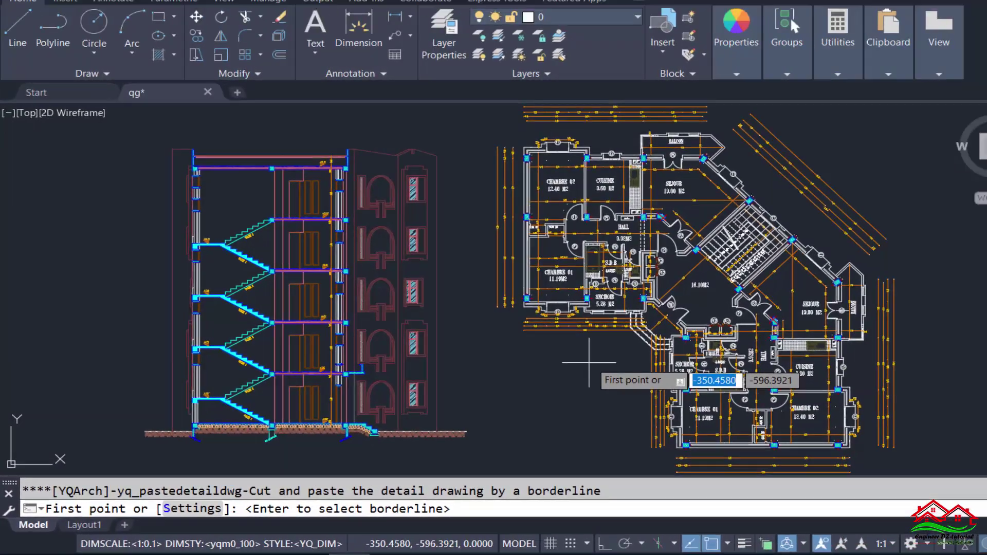
{"action": "middle_click_drag", "start_coordinate": [584, 352], "coordinate": [514, 395]}
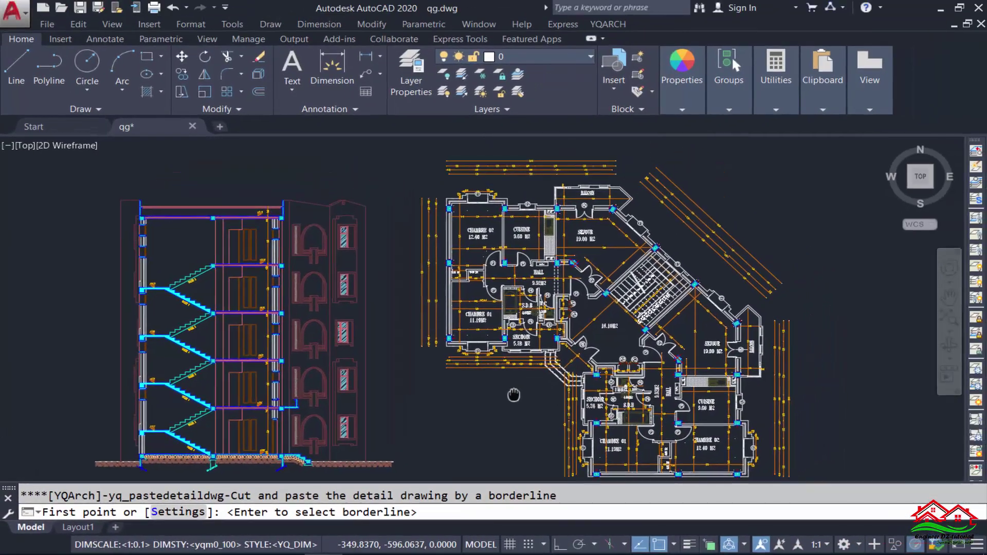
{"action": "scroll", "coordinate": [548, 255], "scroll_direction": "up", "scroll_amount": 2}
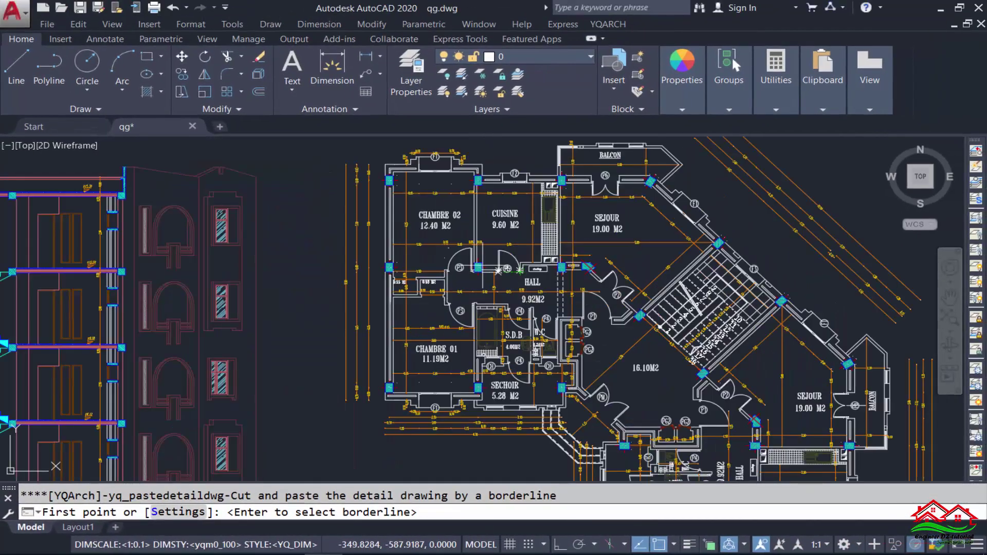
{"action": "left_click", "coordinate": [379, 150]}
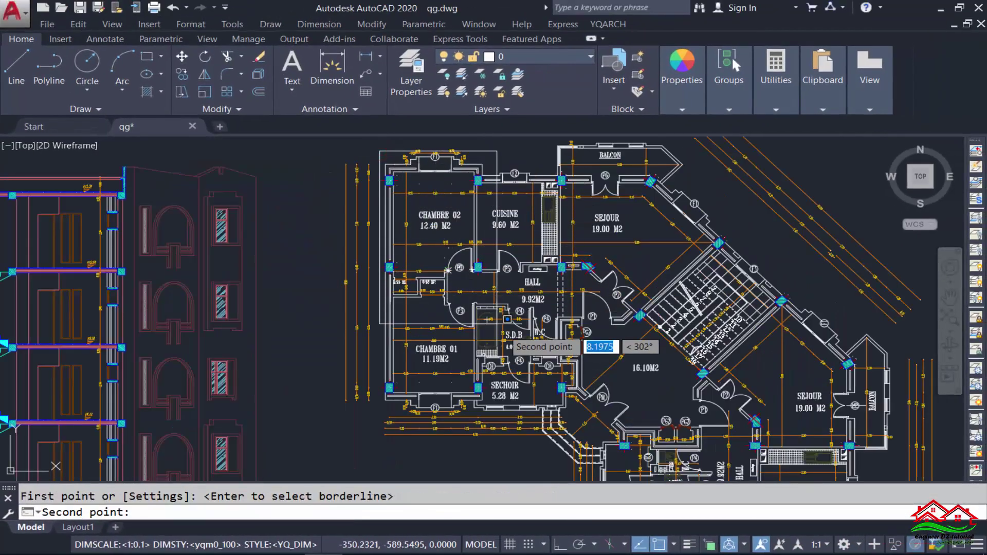
{"action": "left_click", "coordinate": [575, 413]}
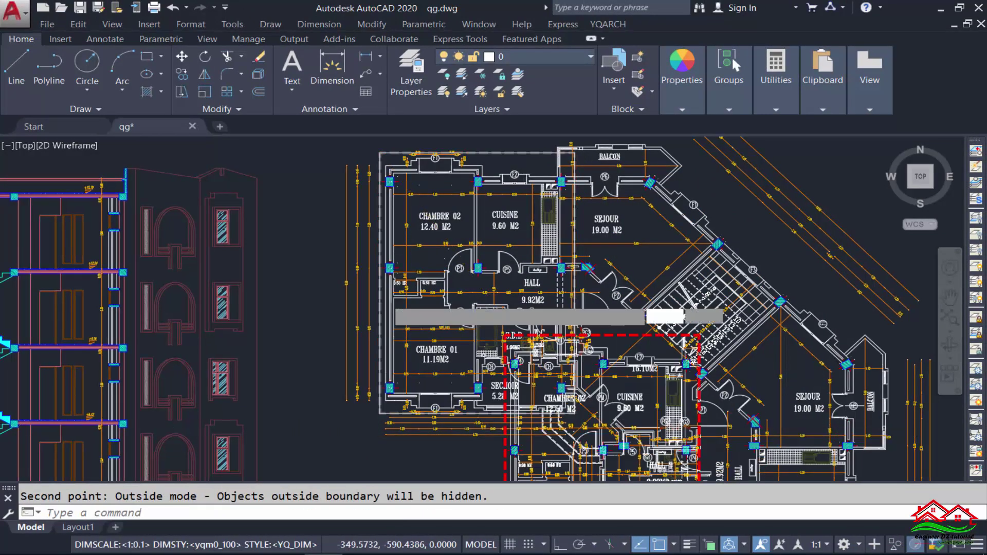
Place the red-dashed detail right of the floor plan and zoom in to inspect it.
{"action": "scroll", "coordinate": [513, 308], "scroll_direction": "down", "scroll_amount": 5}
{"action": "left_click_drag", "start_coordinate": [447, 257], "coordinate": [527, 257]}
{"action": "left_click", "coordinate": [527, 257]}
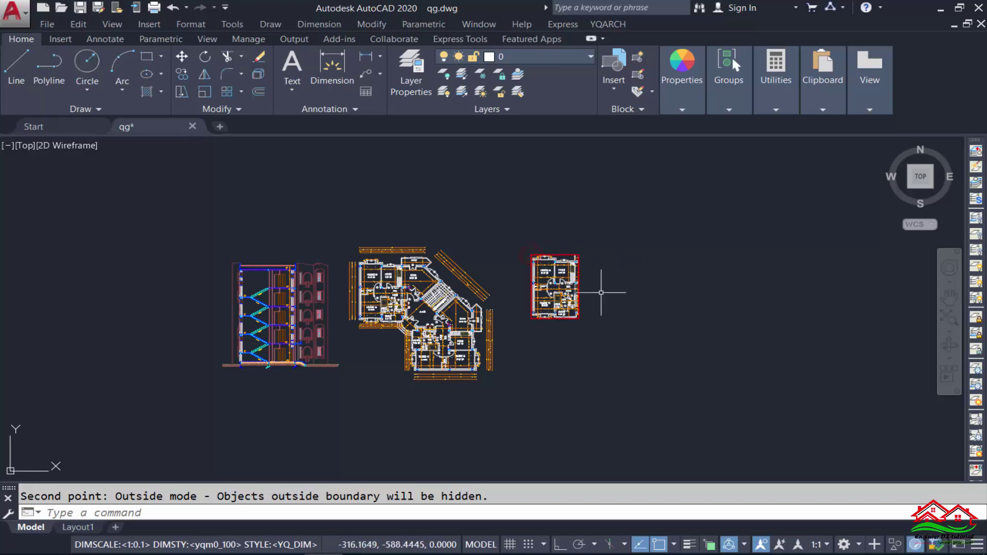
{"action": "scroll", "coordinate": [591, 283], "scroll_direction": "up", "scroll_amount": 3}
{"action": "scroll", "coordinate": [531, 282], "scroll_direction": "up", "scroll_amount": 3}
{"action": "middle_click_drag", "start_coordinate": [504, 271], "coordinate": [507, 290]}
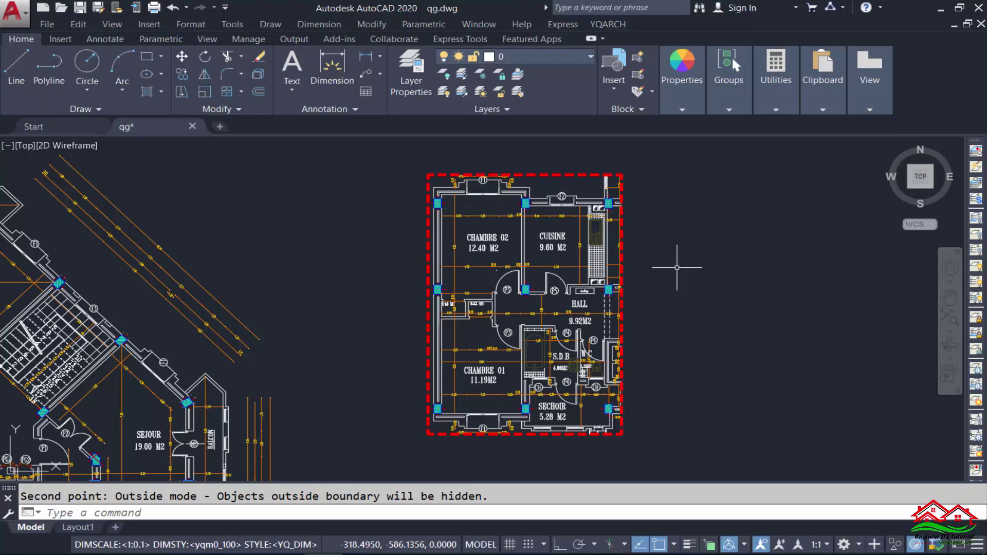
{"action": "scroll", "coordinate": [676, 267], "scroll_direction": "down", "scroll_amount": 3}
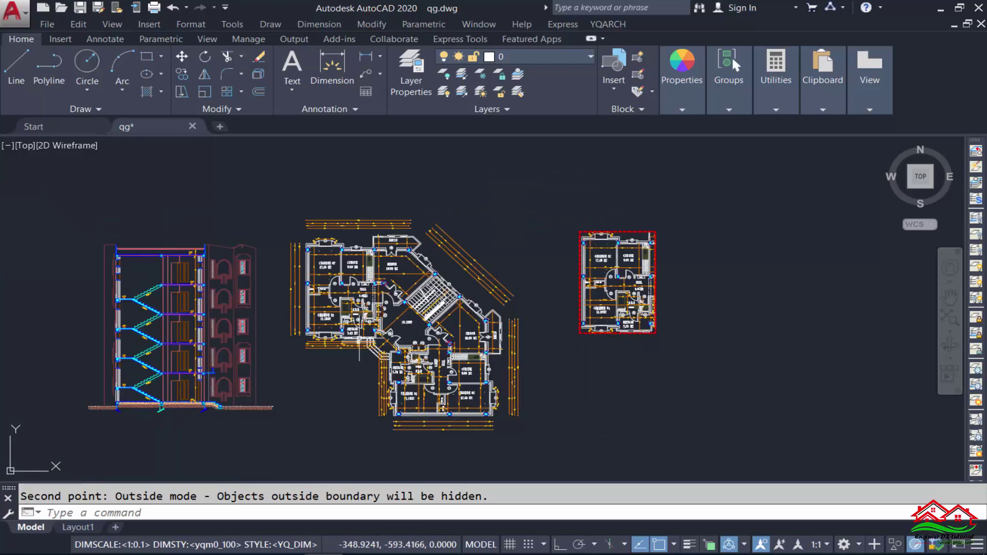
{"action": "scroll", "coordinate": [441, 393], "scroll_direction": "up", "scroll_amount": 2}
{"action": "scroll", "coordinate": [483, 406], "scroll_direction": "up", "scroll_amount": 2}
{"action": "scroll", "coordinate": [490, 426], "scroll_direction": "up", "scroll_amount": 2}
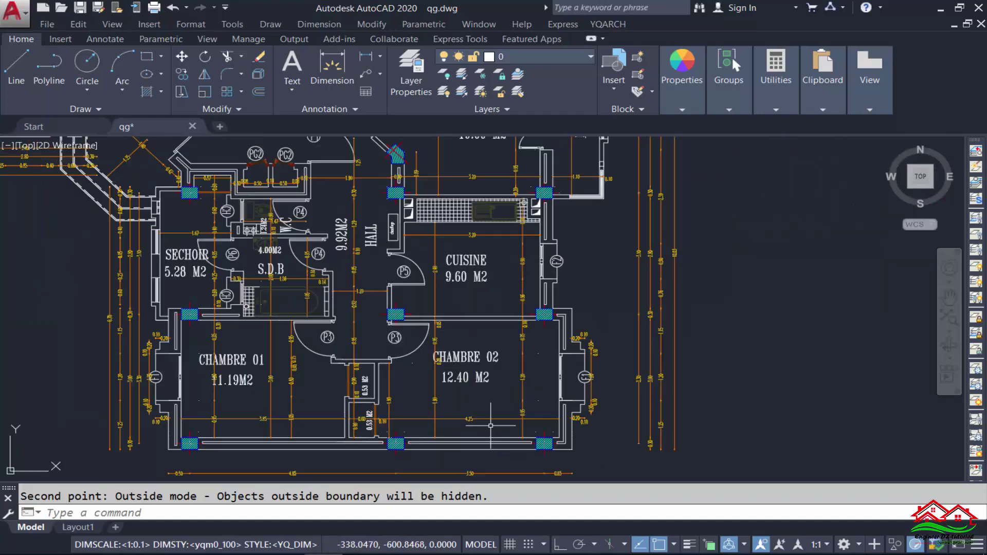
Clip the area from the HALL corner through CUISINE and CHAMBRE 02, placing it below the first detail.
{"action": "type", "text": "dx"}
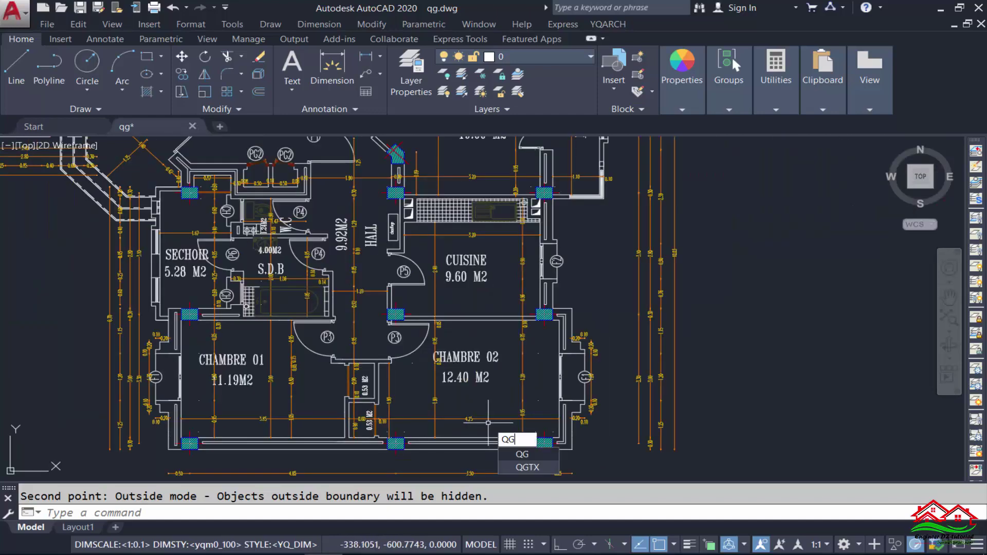
{"action": "key", "text": "Return"}
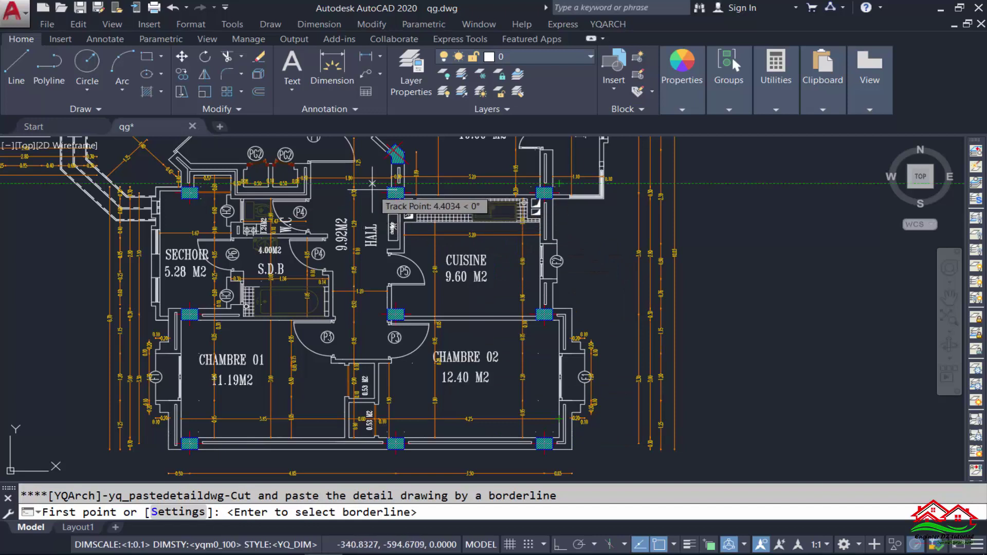
{"action": "left_click", "coordinate": [369, 183]}
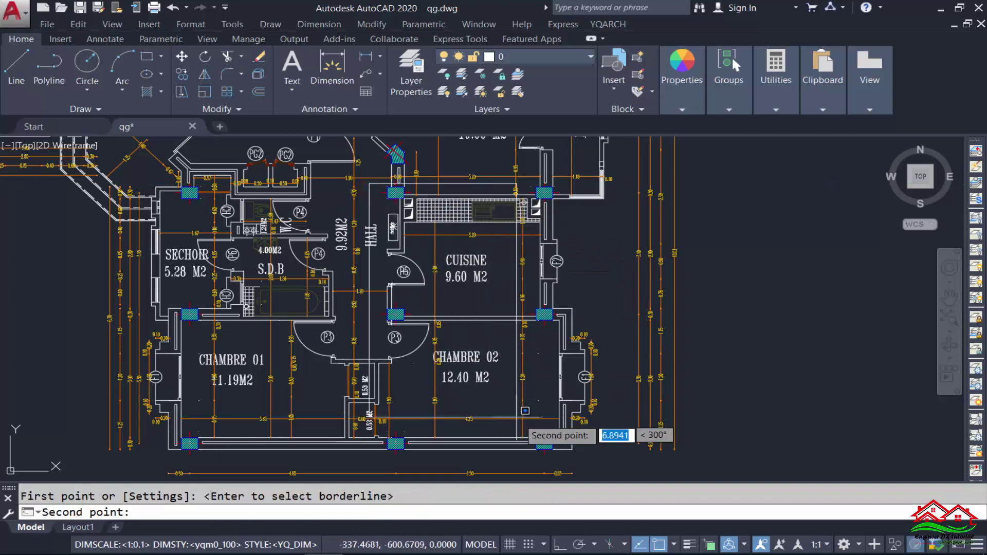
{"action": "left_click", "coordinate": [609, 459]}
{"action": "scroll", "coordinate": [609, 459], "scroll_direction": "down", "scroll_amount": 4}
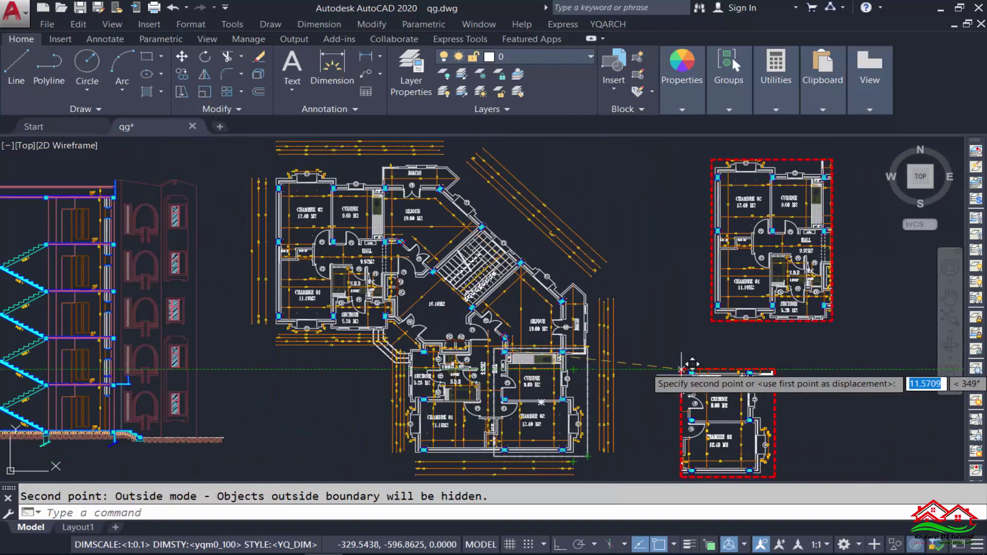
{"action": "left_click", "coordinate": [722, 325]}
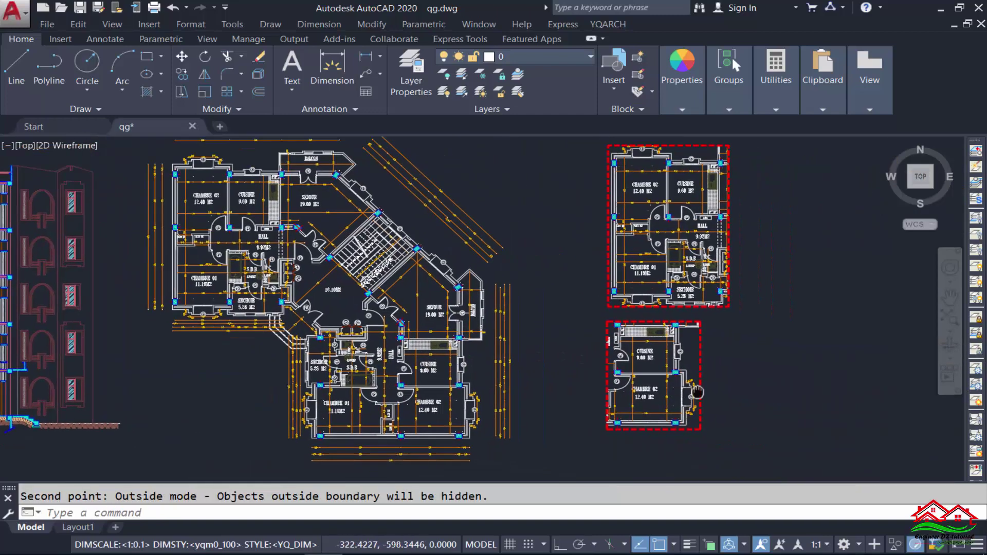
Pan and zoom back to CHAMBRE 02 and CUISINE, clearing the prompt and a stray sink selection.
{"action": "scroll", "coordinate": [718, 275], "scroll_direction": "up", "scroll_amount": 5}
{"action": "scroll", "coordinate": [637, 280], "scroll_direction": "up", "scroll_amount": 2}
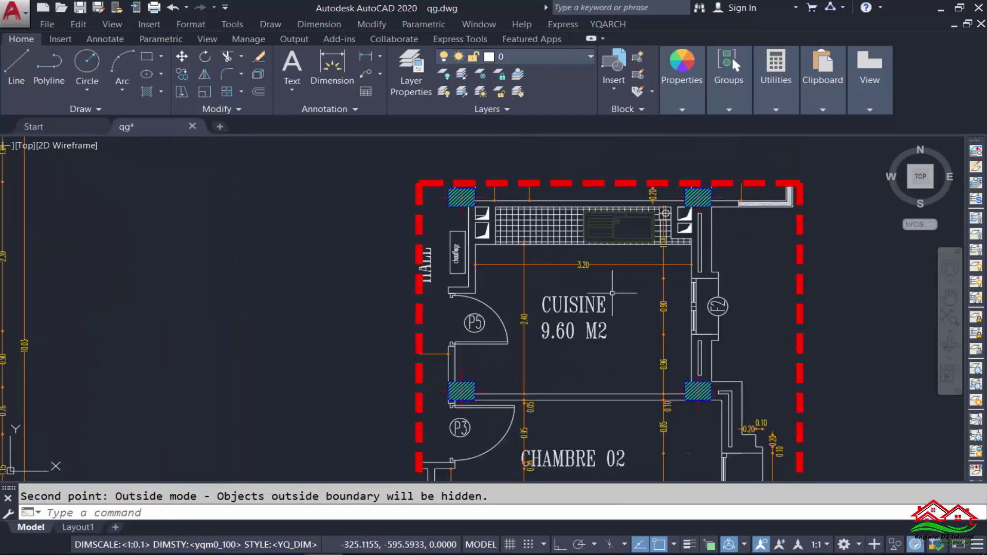
{"action": "scroll", "coordinate": [637, 280], "scroll_direction": "down", "scroll_amount": 2}
{"action": "scroll", "coordinate": [638, 280], "scroll_direction": "down", "scroll_amount": 3}
{"action": "scroll", "coordinate": [668, 308], "scroll_direction": "down", "scroll_amount": 2}
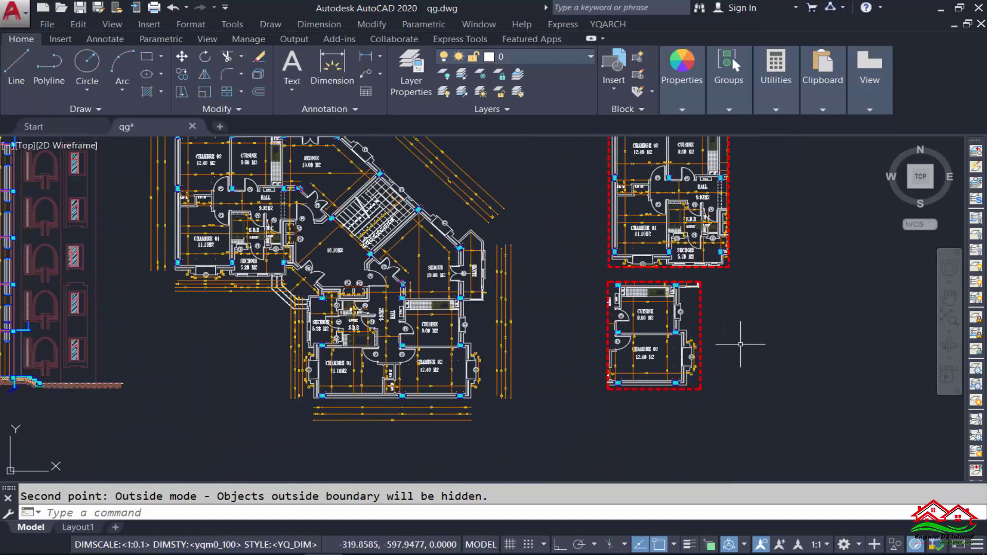
{"action": "scroll", "coordinate": [221, 219], "scroll_direction": "up", "scroll_amount": 2}
{"action": "middle_click_drag", "start_coordinate": [221, 219], "coordinate": [278, 302]}
{"action": "scroll", "coordinate": [280, 298], "scroll_direction": "up", "scroll_amount": 1}
{"action": "scroll", "coordinate": [288, 293], "scroll_direction": "up", "scroll_amount": 3}
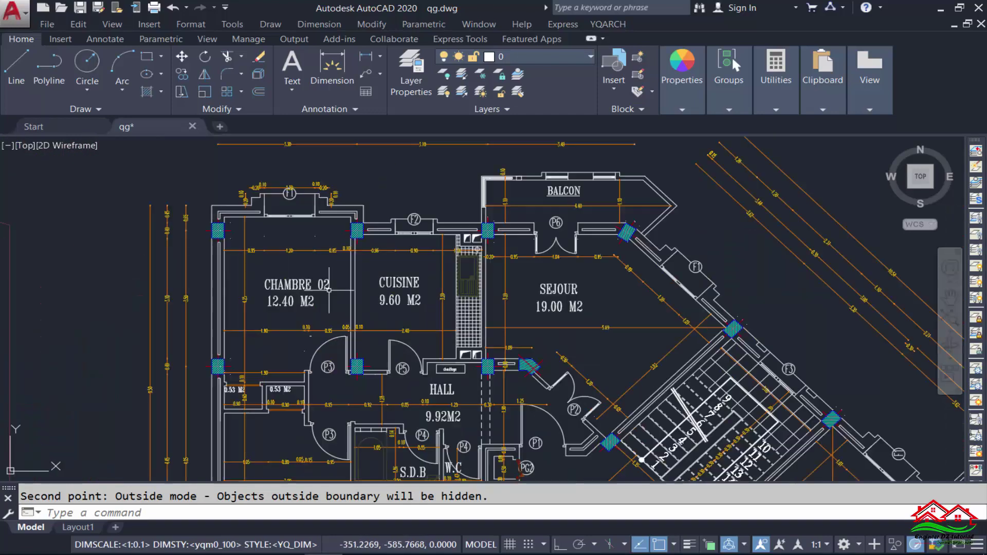
{"action": "scroll", "coordinate": [293, 290], "scroll_direction": "up", "scroll_amount": 2}
{"action": "middle_click_drag", "start_coordinate": [294, 237], "coordinate": [287, 247]}
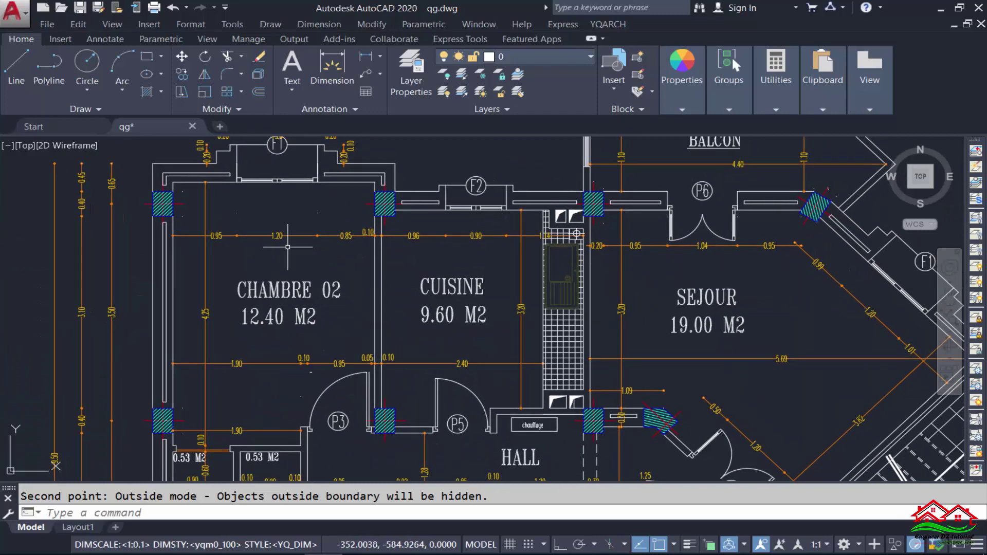
{"action": "middle_click_drag", "start_coordinate": [486, 345], "coordinate": [397, 329]}
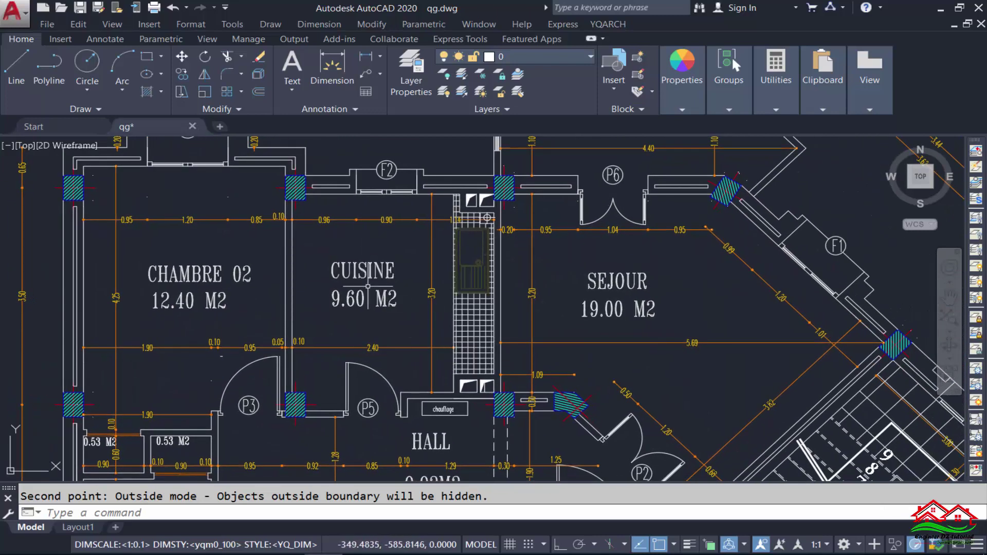
{"action": "key", "text": "Escape"}
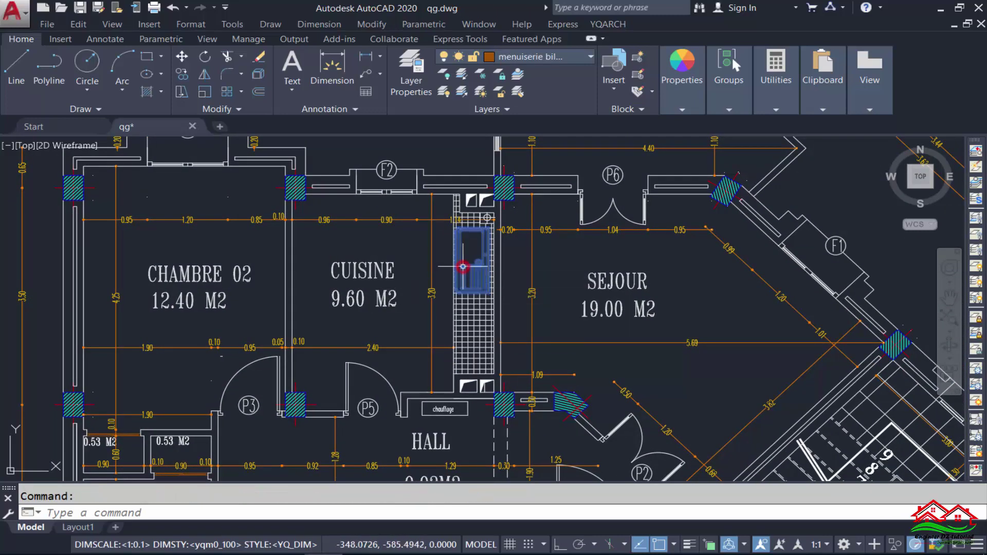
{"action": "left_click_drag", "start_coordinate": [488, 226], "coordinate": [424, 313]}
{"action": "key", "text": "Escape"}
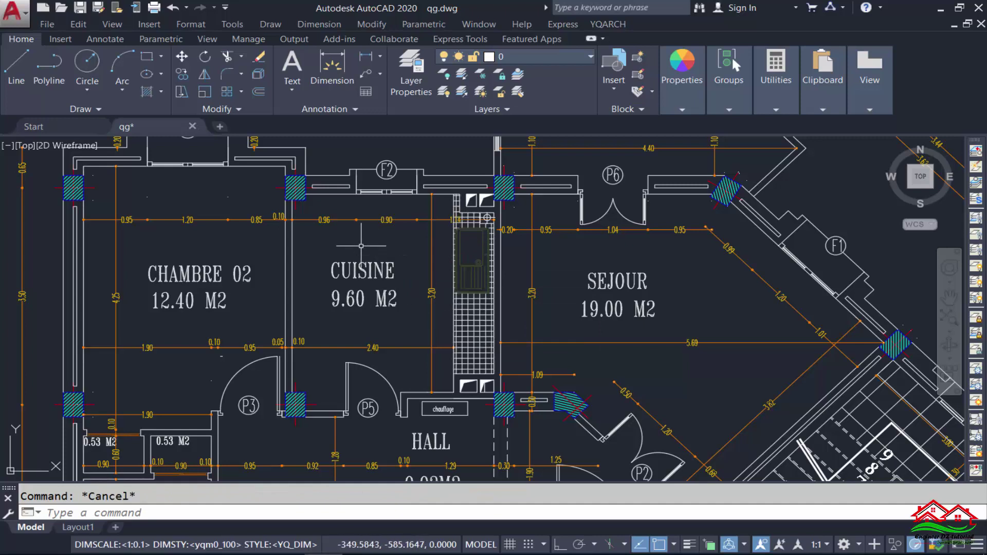
Clip the kitchen wall around window F2 and place the copy beside the floor plan.
{"action": "type", "text": "qx"}
{"action": "key", "text": "Return"}
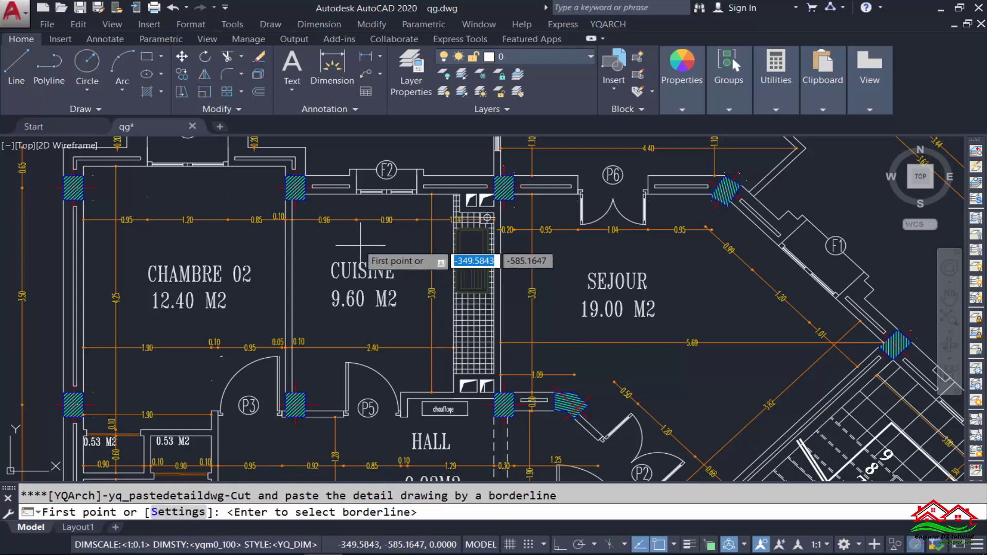
{"action": "left_click", "coordinate": [347, 148]}
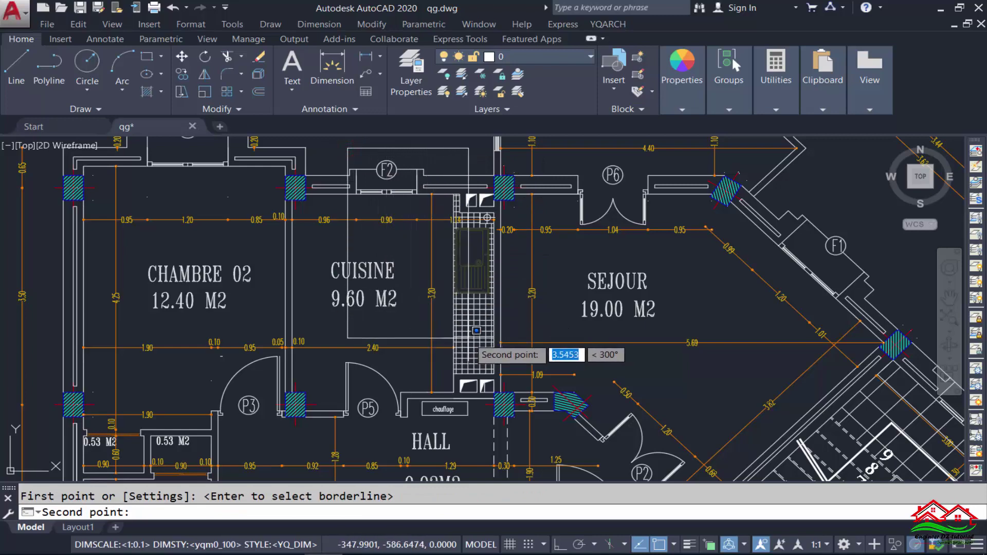
{"action": "left_click", "coordinate": [475, 332]}
{"action": "scroll", "coordinate": [472, 334], "scroll_direction": "down", "scroll_amount": 5}
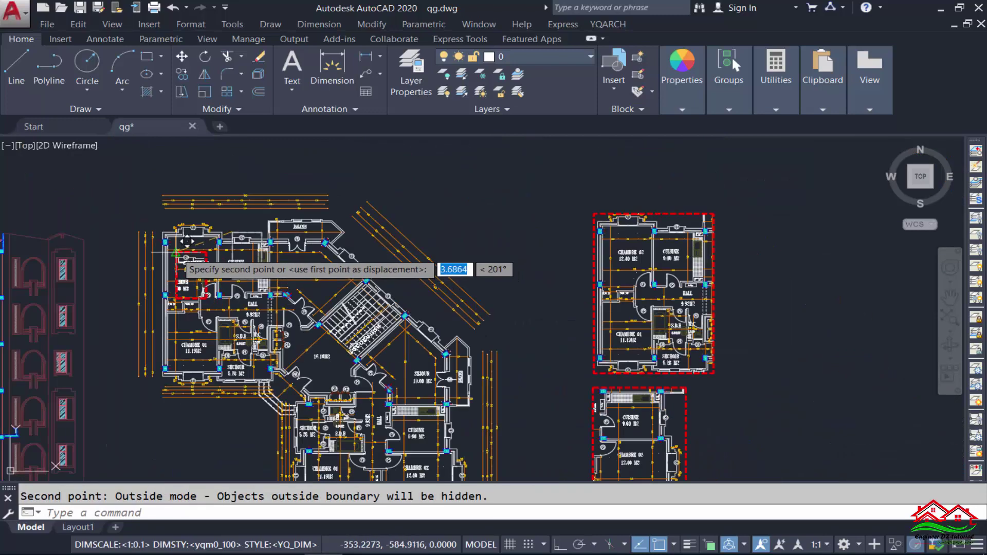
{"action": "left_click", "coordinate": [470, 211]}
Zoom out and select the building section.
{"action": "scroll", "coordinate": [483, 226], "scroll_direction": "up", "scroll_amount": 5}
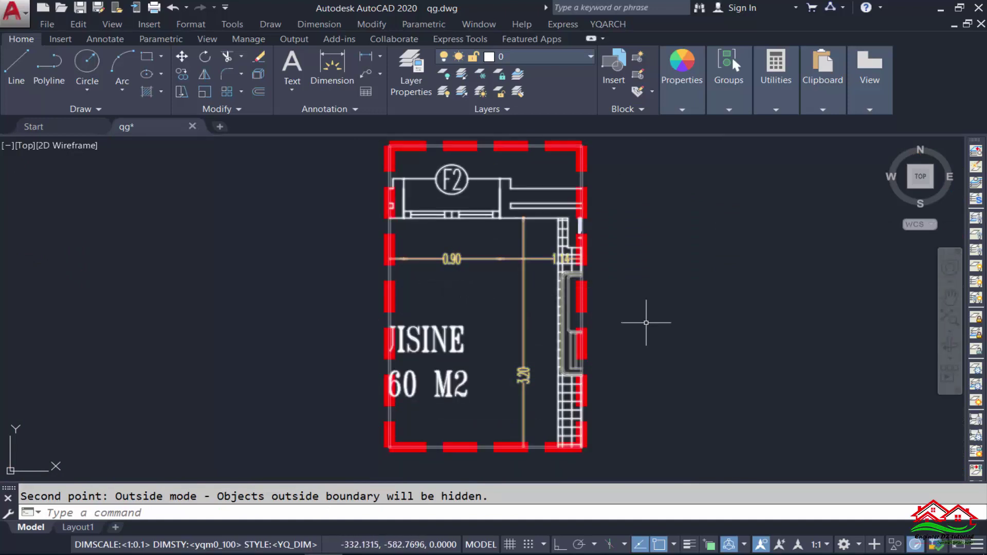
{"action": "scroll", "coordinate": [678, 268], "scroll_direction": "down", "scroll_amount": 5}
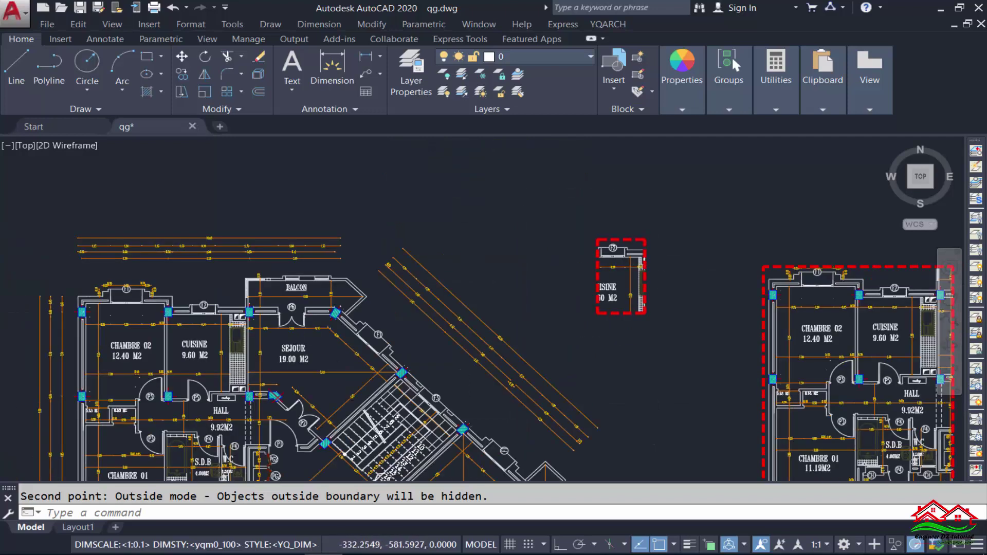
{"action": "scroll", "coordinate": [645, 249], "scroll_direction": "down", "scroll_amount": 4}
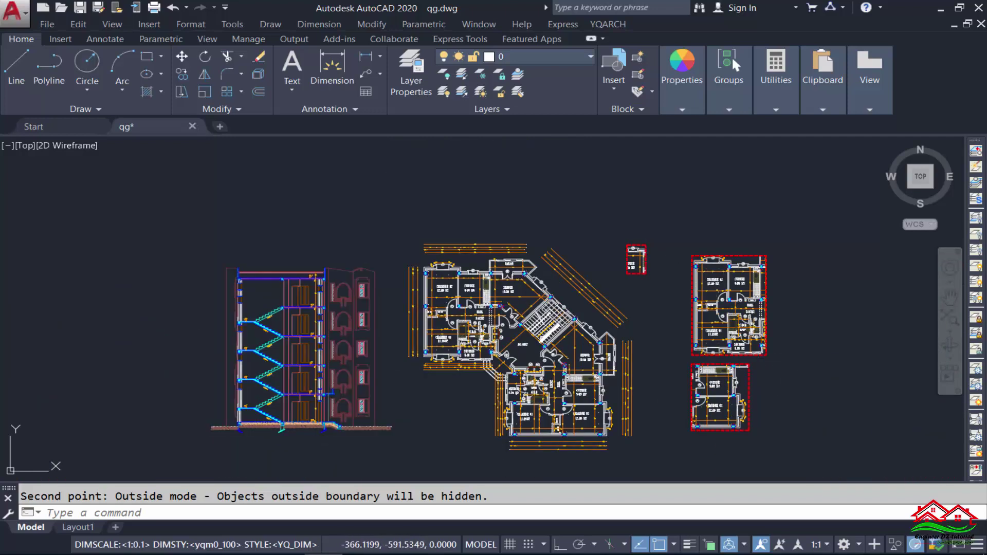
{"action": "left_click", "coordinate": [272, 396]}
{"action": "scroll", "coordinate": [272, 396], "scroll_direction": "up", "scroll_amount": 2}
Clip two stair flights from the building section and place the detail at its left.
{"action": "key", "text": "Escape"}
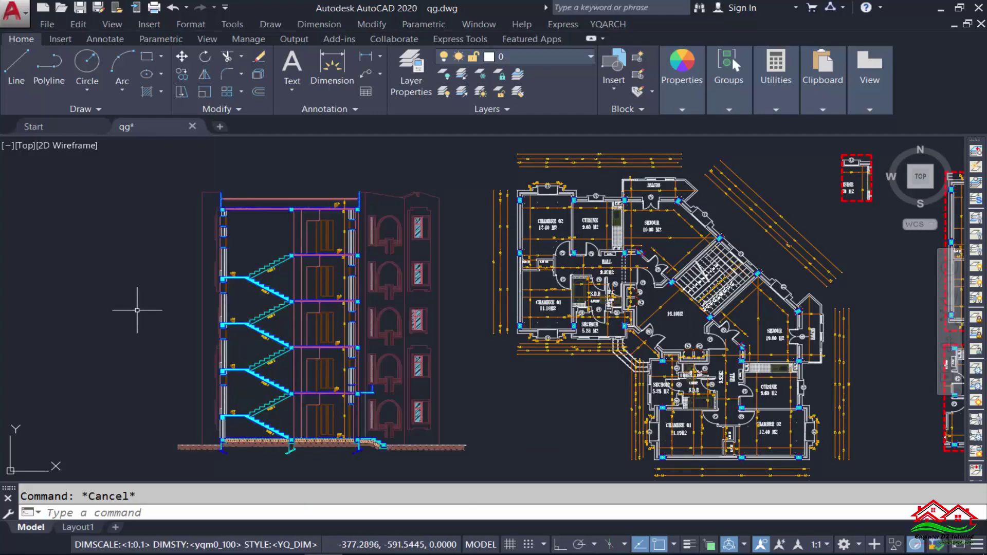
{"action": "type", "text": "q"}
{"action": "key", "text": "Return"}
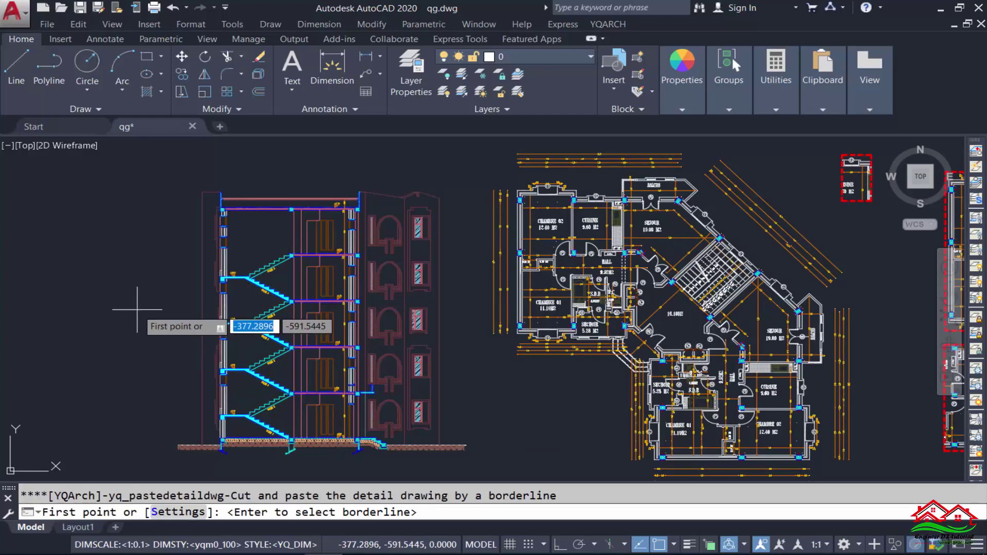
{"action": "scroll", "coordinate": [201, 294], "scroll_direction": "up", "scroll_amount": 2}
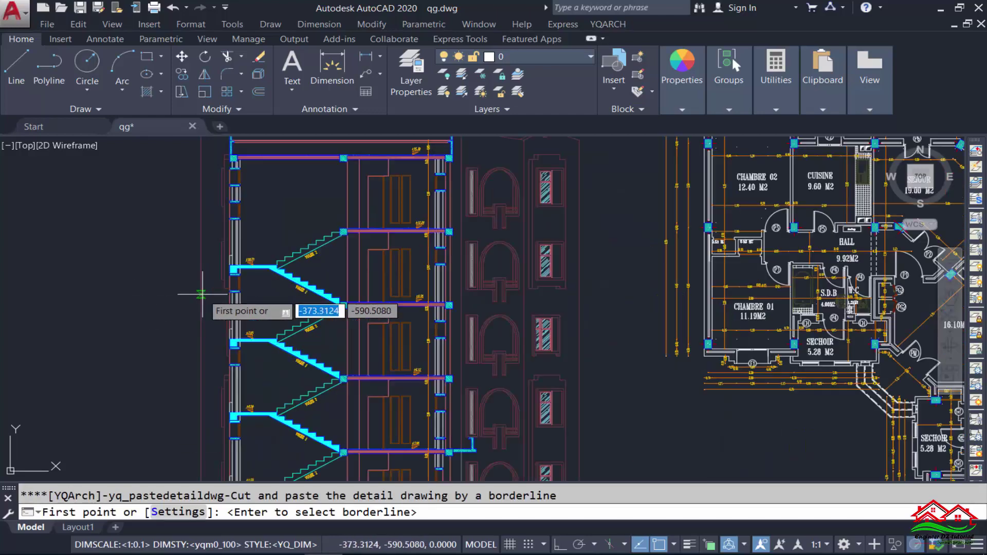
{"action": "left_click", "coordinate": [210, 191]}
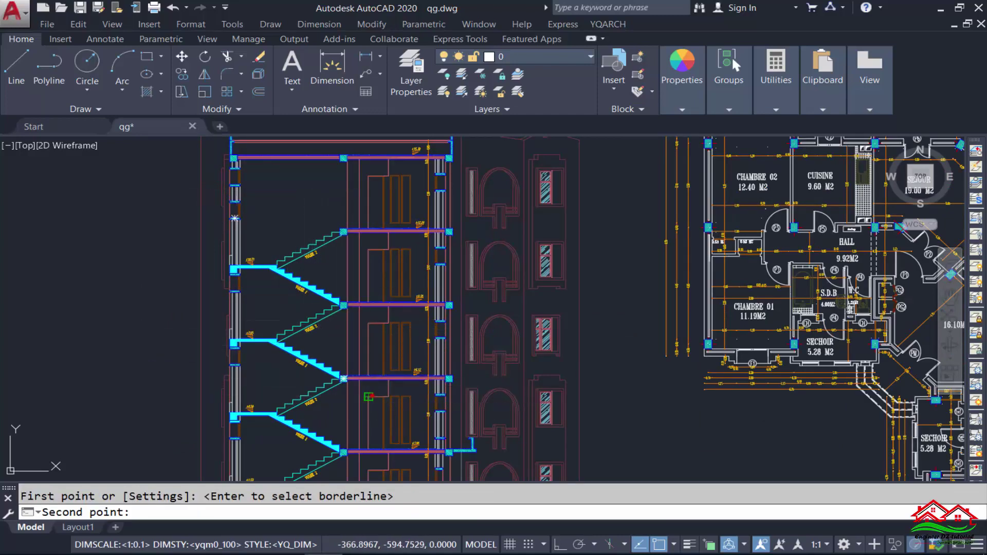
{"action": "left_click", "coordinate": [340, 338]}
{"action": "left_click", "coordinate": [144, 220]}
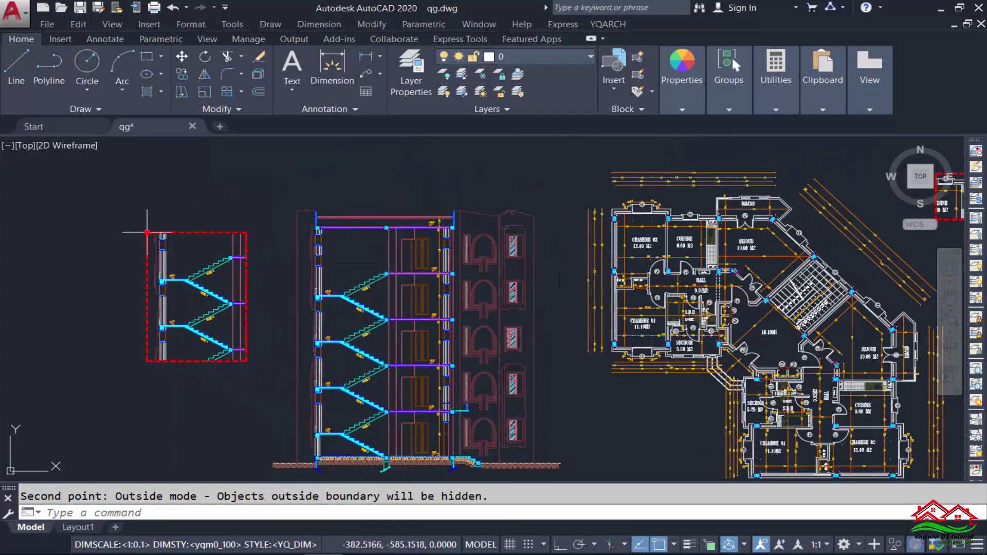
{"action": "scroll", "coordinate": [144, 219], "scroll_direction": "up", "scroll_amount": 3}
{"action": "scroll", "coordinate": [183, 304], "scroll_direction": "up", "scroll_amount": 2}
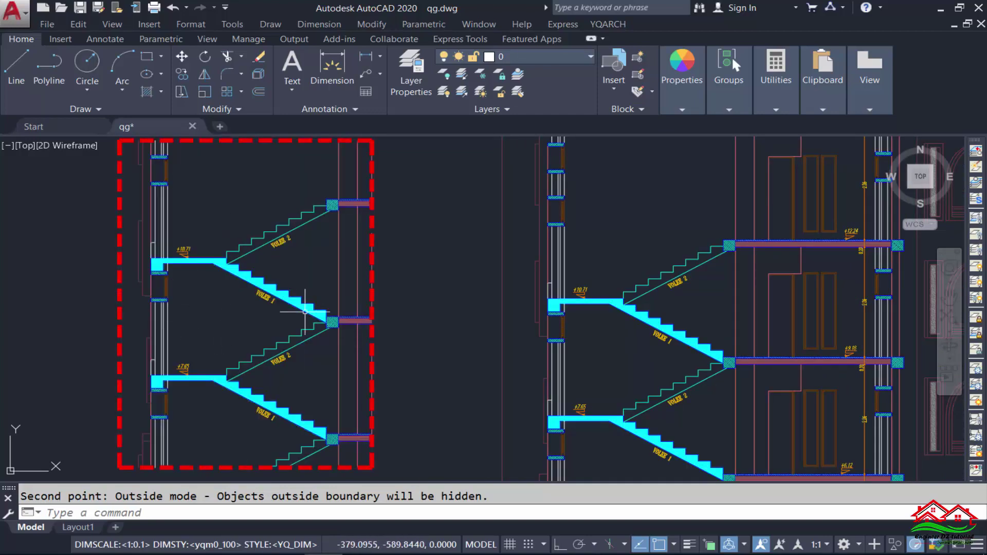
{"action": "scroll", "coordinate": [391, 295], "scroll_direction": "down", "scroll_amount": 4}
Move the stair detail to a new position left of the section.
{"action": "type", "text": "m"}
{"action": "key", "text": "Return"}
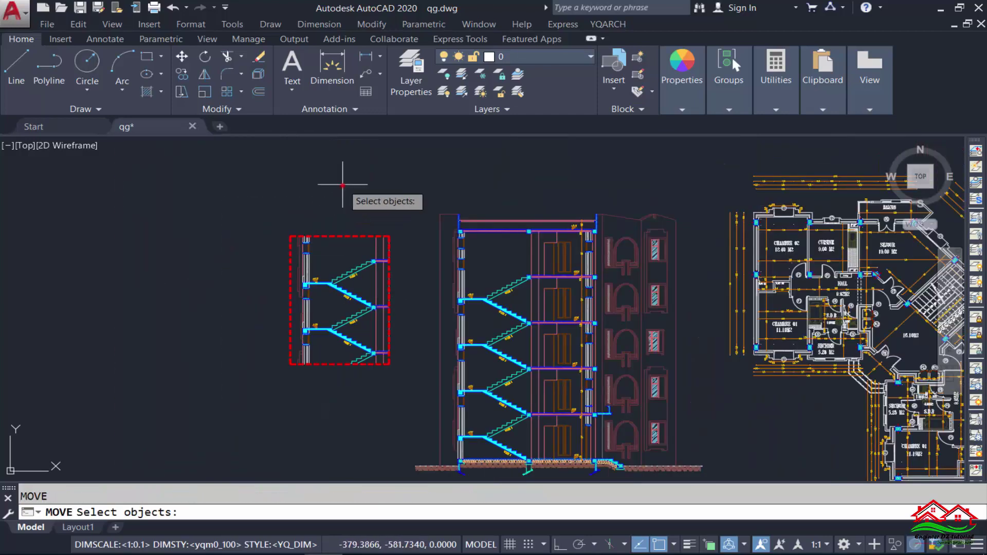
{"action": "left_click", "coordinate": [330, 187]}
{"action": "left_click", "coordinate": [353, 315]}
{"action": "key", "text": "Return"}
{"action": "left_click", "coordinate": [264, 292]}
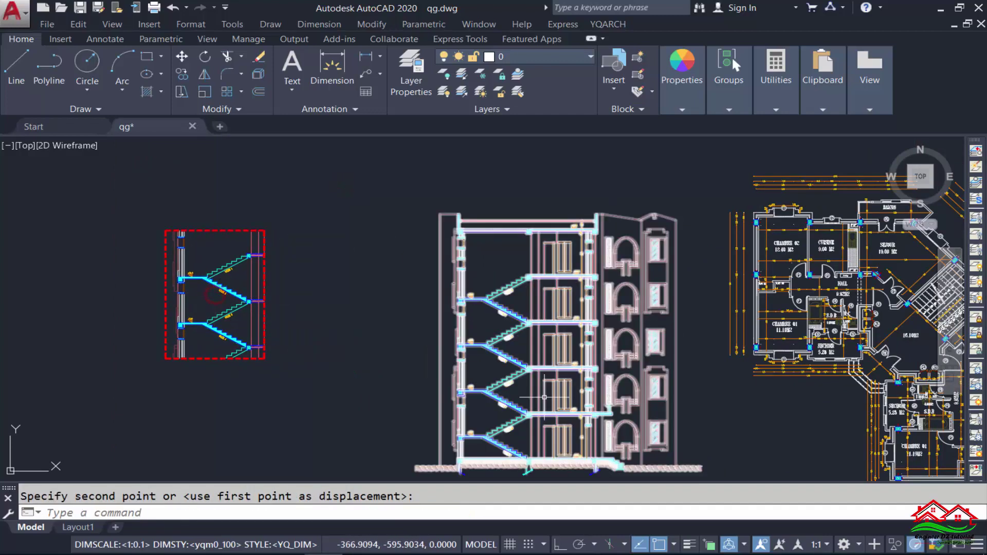
{"action": "middle_click_drag", "start_coordinate": [480, 453], "coordinate": [382, 406]}
{"action": "scroll", "coordinate": [381, 406], "scroll_direction": "up", "scroll_amount": 3}
{"action": "scroll", "coordinate": [379, 403], "scroll_direction": "up", "scroll_amount": 3}
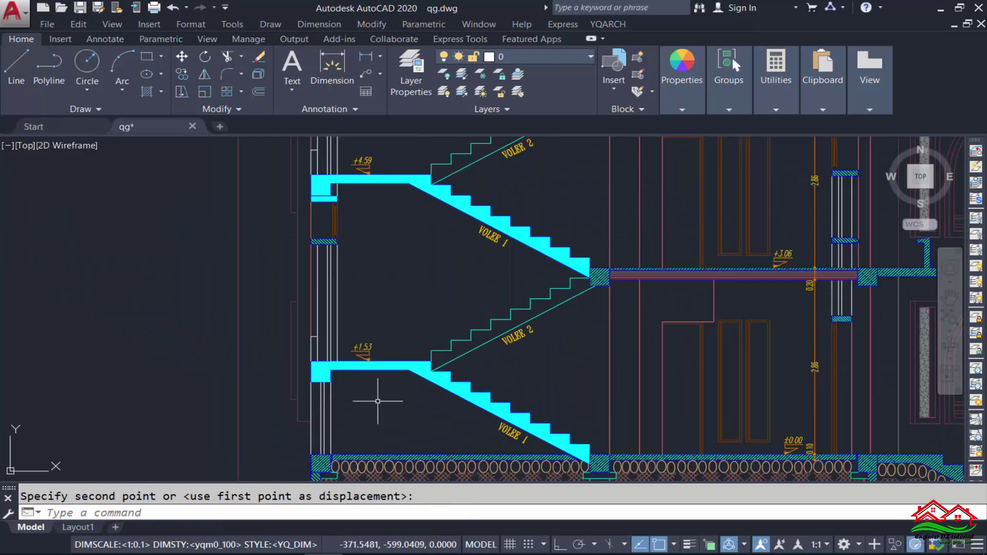
Clip the +1.53 landing with its lower stair flight and place it left of the drawings.
{"action": "type", "text": "qg"}
{"action": "key", "text": "Return"}
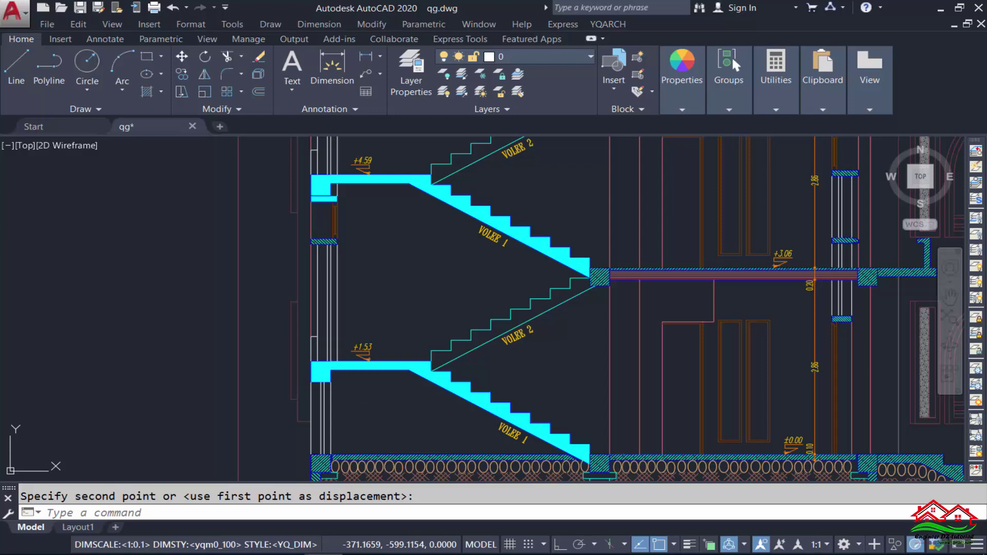
{"action": "left_click", "coordinate": [260, 304]}
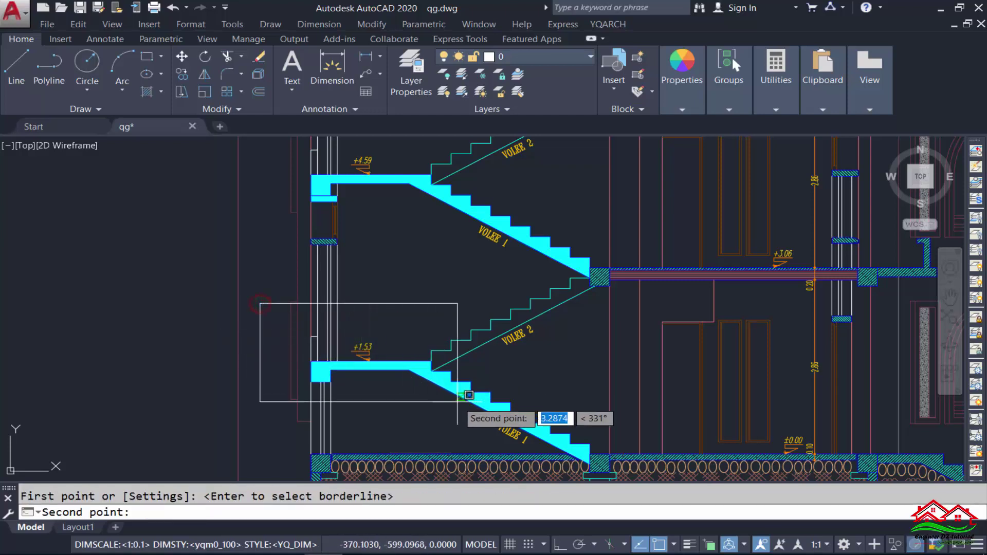
{"action": "left_click", "coordinate": [522, 423]}
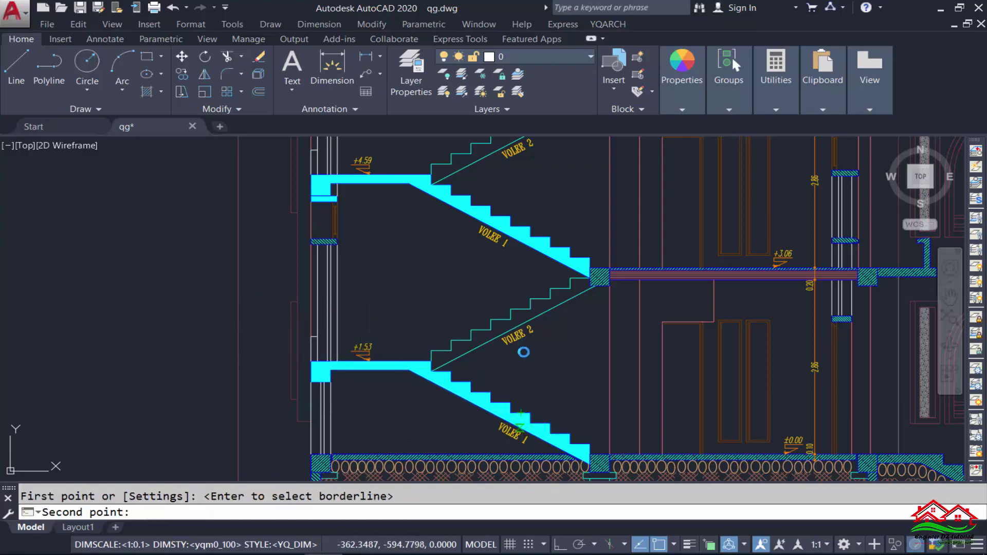
{"action": "scroll", "coordinate": [544, 345], "scroll_direction": "down", "scroll_amount": 8}
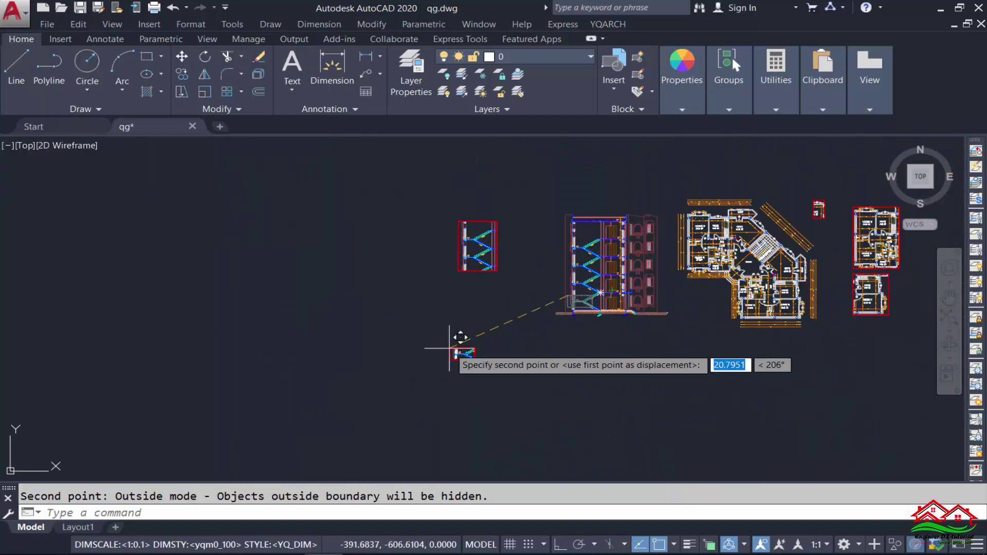
{"action": "left_click", "coordinate": [437, 328]}
{"action": "key", "text": "Escape"}
{"action": "scroll", "coordinate": [438, 329], "scroll_direction": "up", "scroll_amount": 7}
{"action": "scroll", "coordinate": [438, 329], "scroll_direction": "up", "scroll_amount": 4}
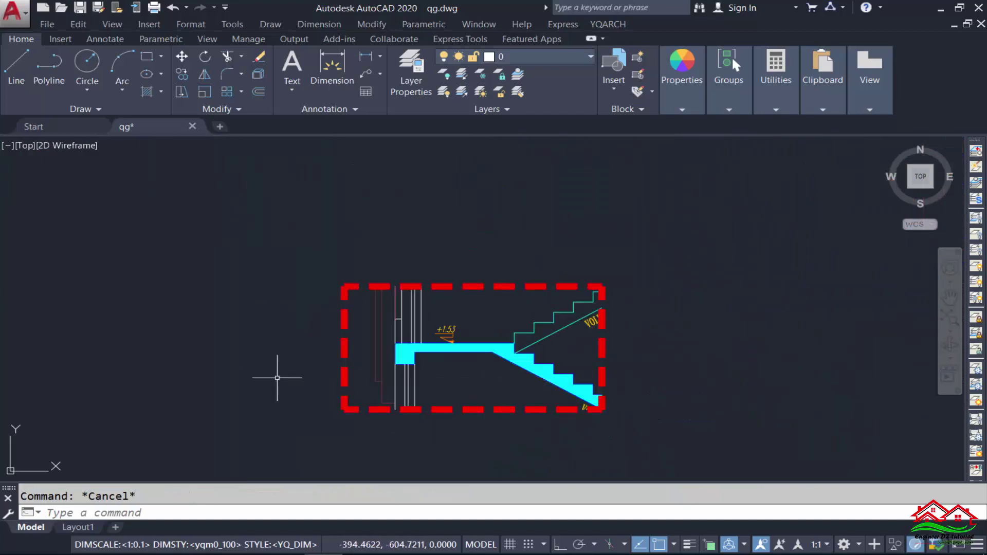
{"action": "scroll", "coordinate": [254, 338], "scroll_direction": "down", "scroll_amount": 2}
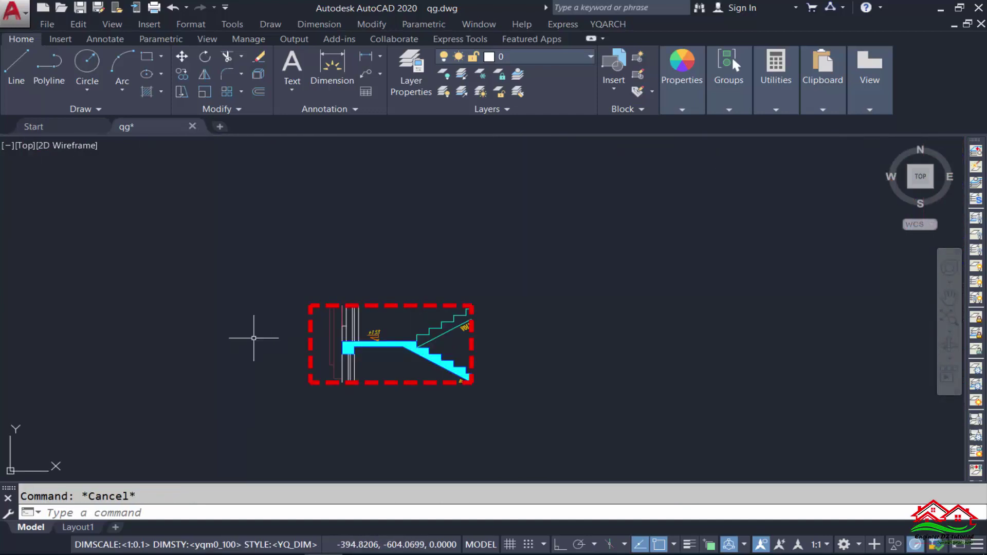
Scale the +1.53 landing detail and its border by a factor of 2 with SC.
{"action": "type", "text": "sc"}
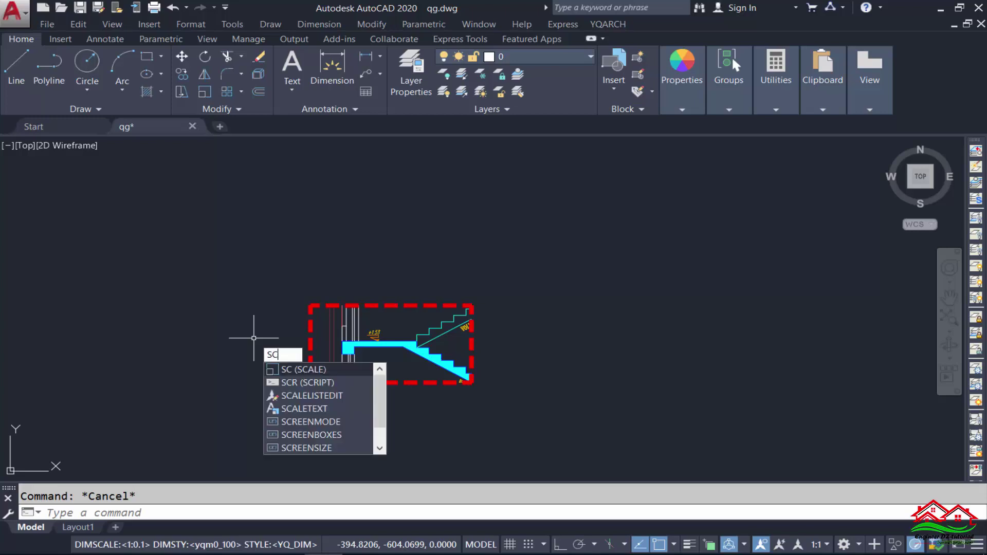
{"action": "key", "text": "Return"}
{"action": "left_click", "coordinate": [622, 253]}
{"action": "left_click", "coordinate": [308, 420]}
{"action": "key", "text": "Return"}
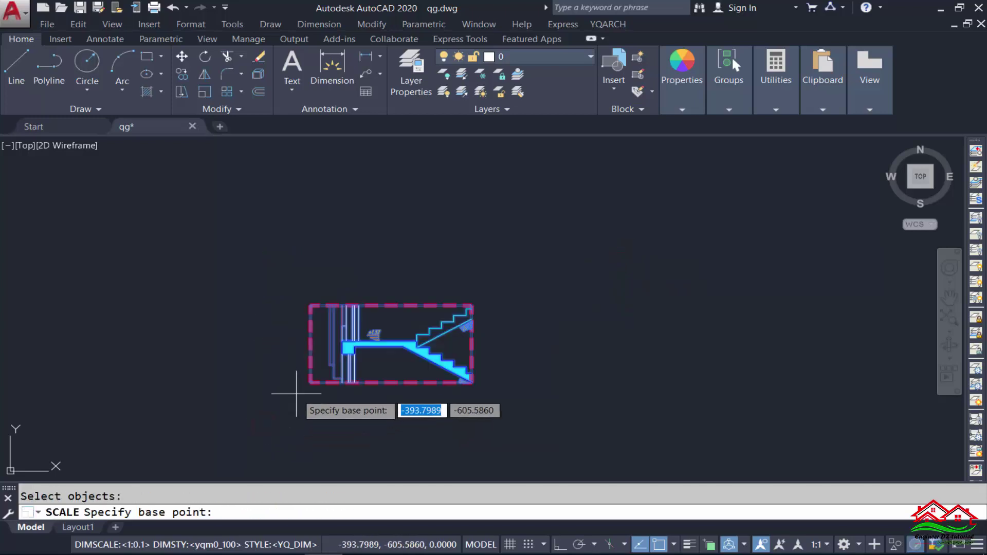
{"action": "left_click", "coordinate": [314, 380]}
{"action": "scroll", "coordinate": [392, 344], "scroll_direction": "up", "scroll_amount": 4}
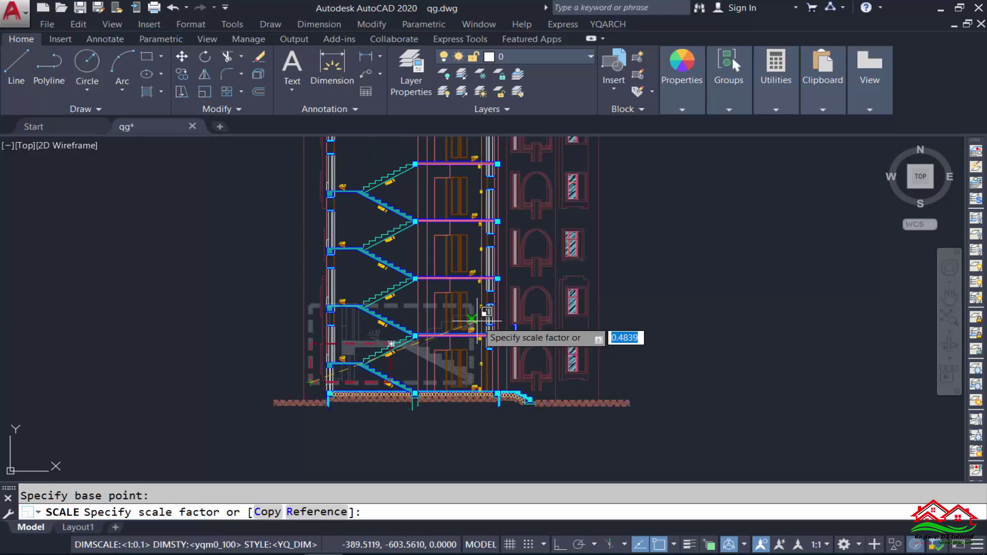
{"action": "type", "text": "2"}
{"action": "key", "text": "Return"}
Zoom out to review the enlarged detail below the two-flight stair detail.
{"action": "scroll", "coordinate": [378, 362], "scroll_direction": "down", "scroll_amount": 2}
{"action": "scroll", "coordinate": [378, 362], "scroll_direction": "down", "scroll_amount": 1}
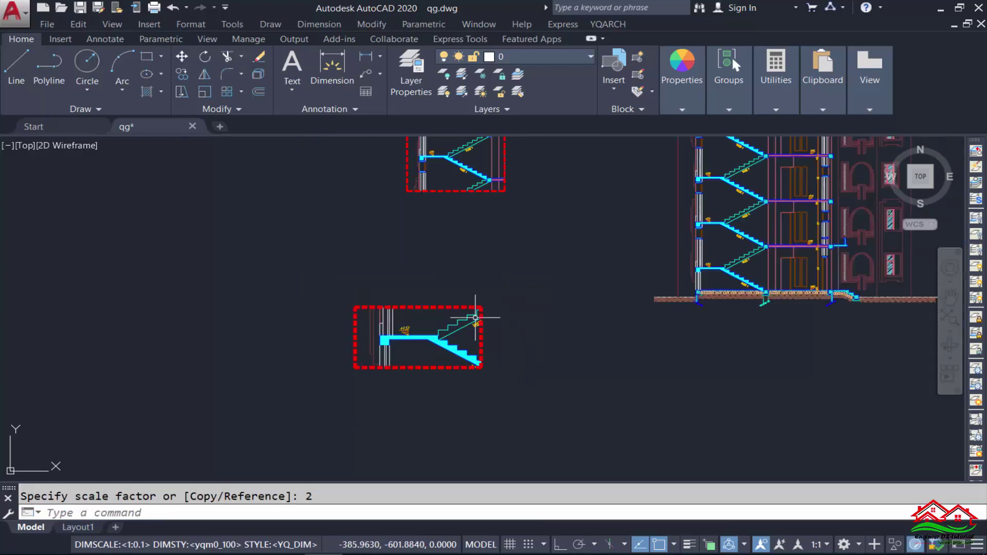
{"action": "scroll", "coordinate": [427, 332], "scroll_direction": "up", "scroll_amount": 1}
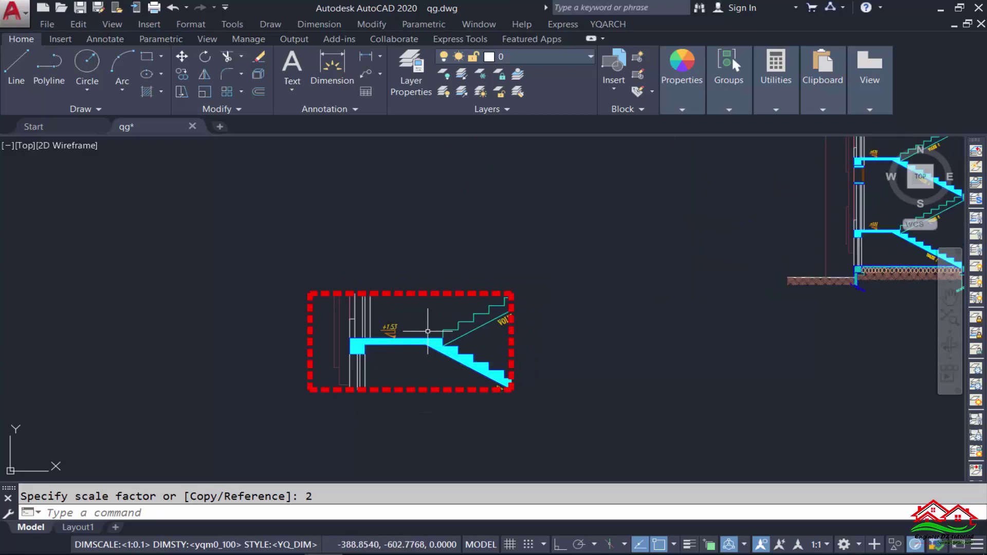
{"action": "scroll", "coordinate": [411, 350], "scroll_direction": "down", "scroll_amount": 4}
{"action": "scroll", "coordinate": [396, 362], "scroll_direction": "down", "scroll_amount": 3}
{"action": "scroll", "coordinate": [492, 339], "scroll_direction": "up", "scroll_amount": 3}
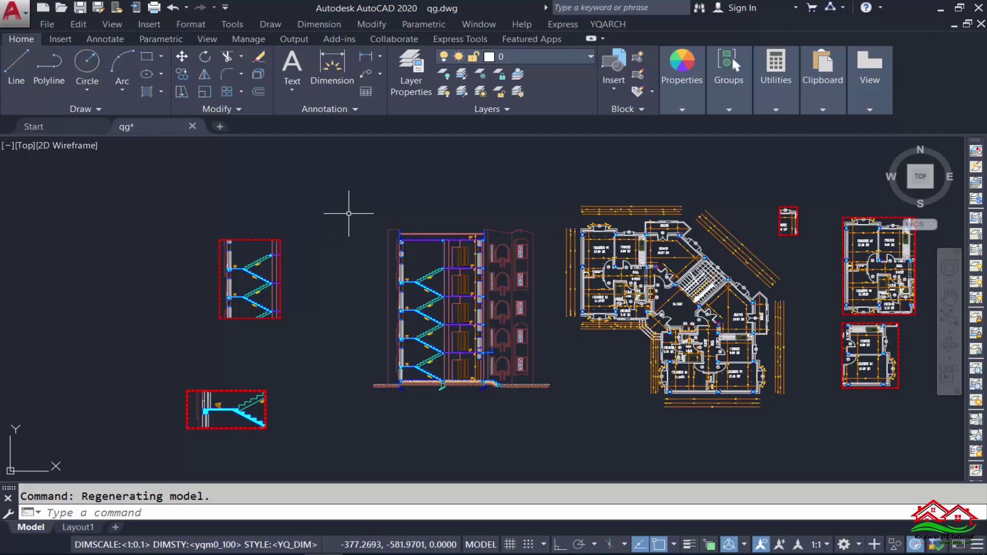
{"action": "key", "text": "Escape"}
Uncheck Has Bounding in the QG Cut And Paste settings so new details are borderless.
{"action": "left_click", "coordinate": [169, 512]}
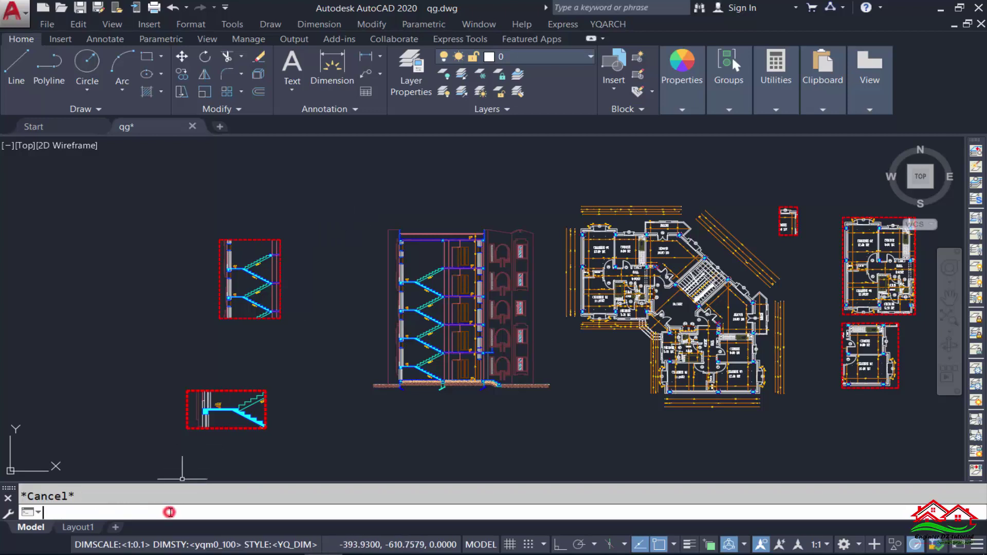
{"action": "type", "text": "qg"}
{"action": "key", "text": "Return"}
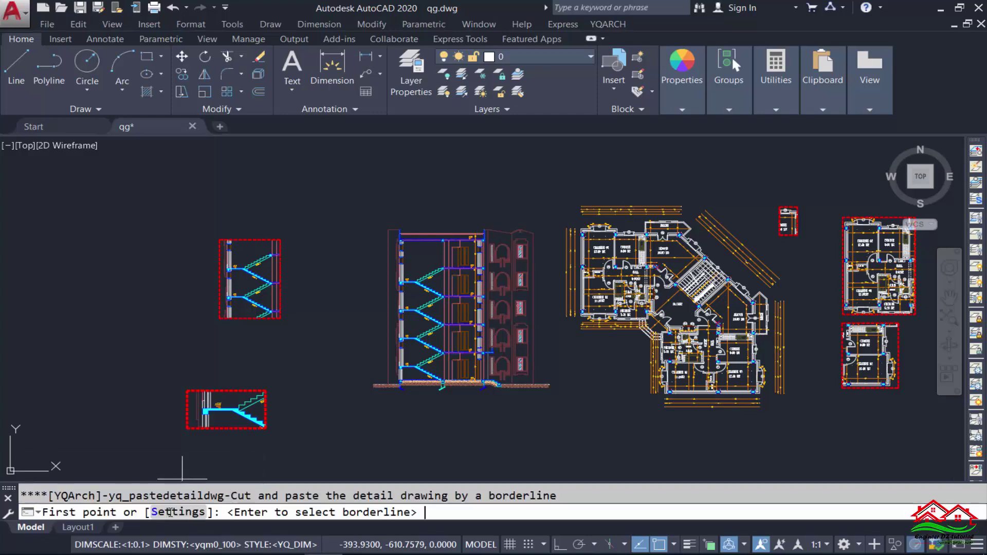
{"action": "left_click", "coordinate": [177, 512]}
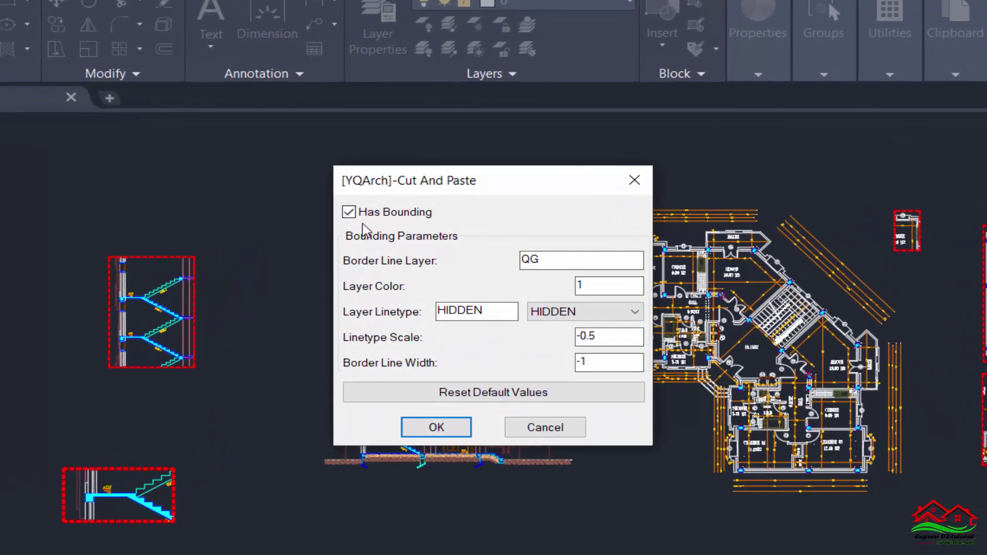
{"action": "left_click", "coordinate": [349, 213]}
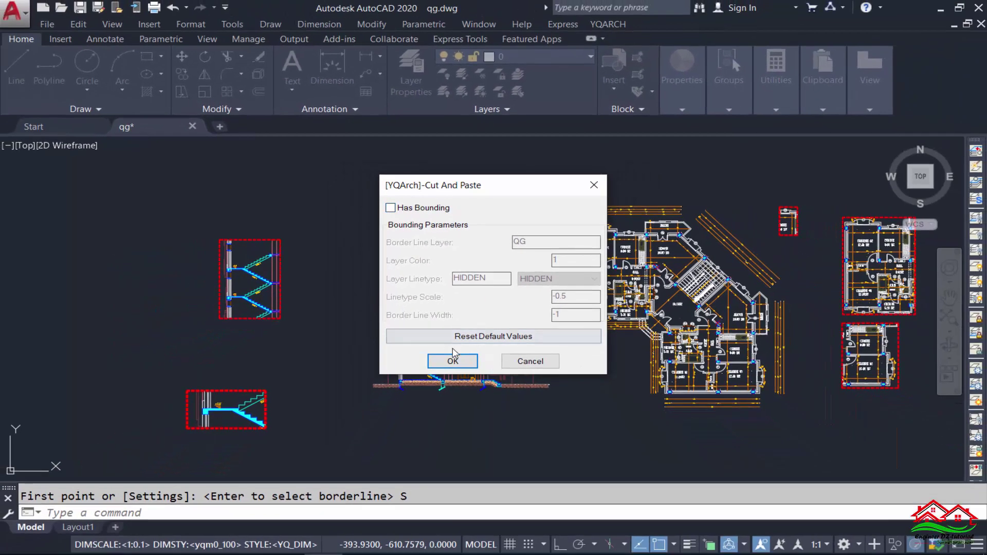
{"action": "left_click", "coordinate": [459, 362]}
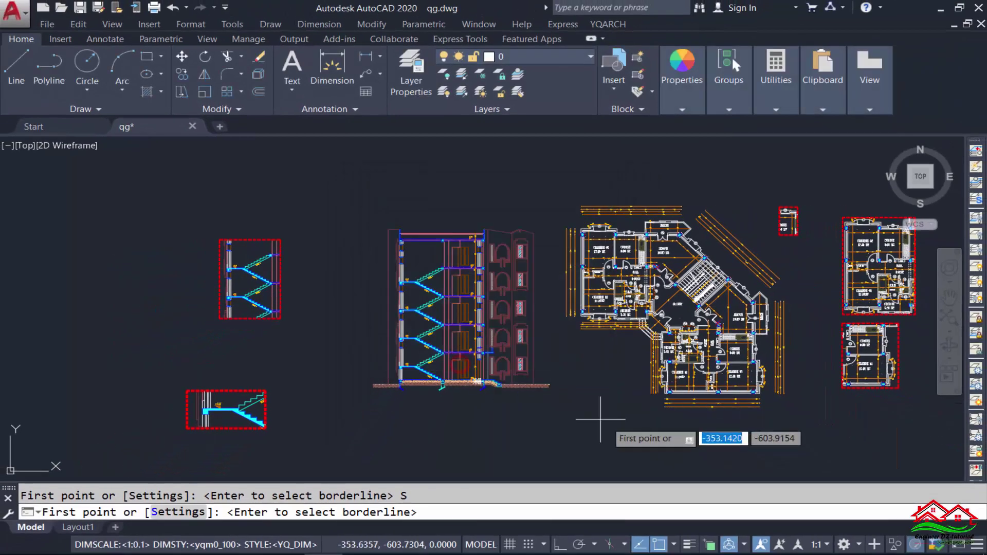
Clip the section's arched-window facade and place the borderless copy below the section.
{"action": "scroll", "coordinate": [469, 400], "scroll_direction": "up", "scroll_amount": 5}
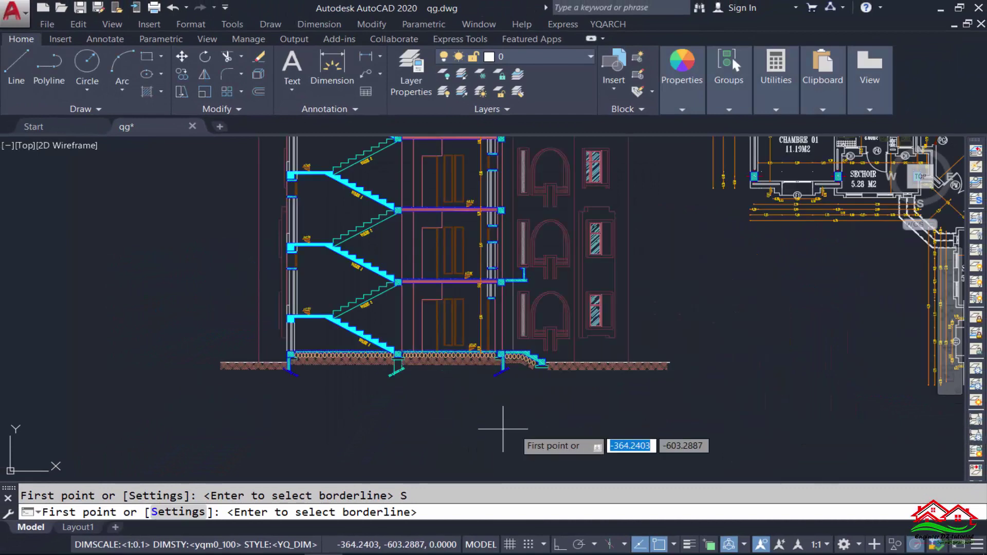
{"action": "left_click", "coordinate": [663, 205]}
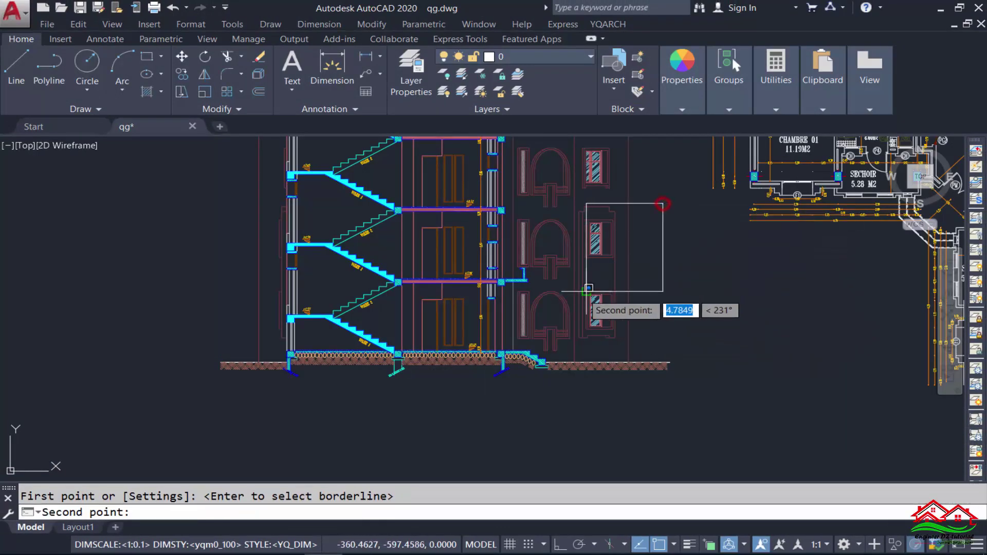
{"action": "left_click", "coordinate": [462, 389]}
{"action": "scroll", "coordinate": [462, 389], "scroll_direction": "down", "scroll_amount": 5}
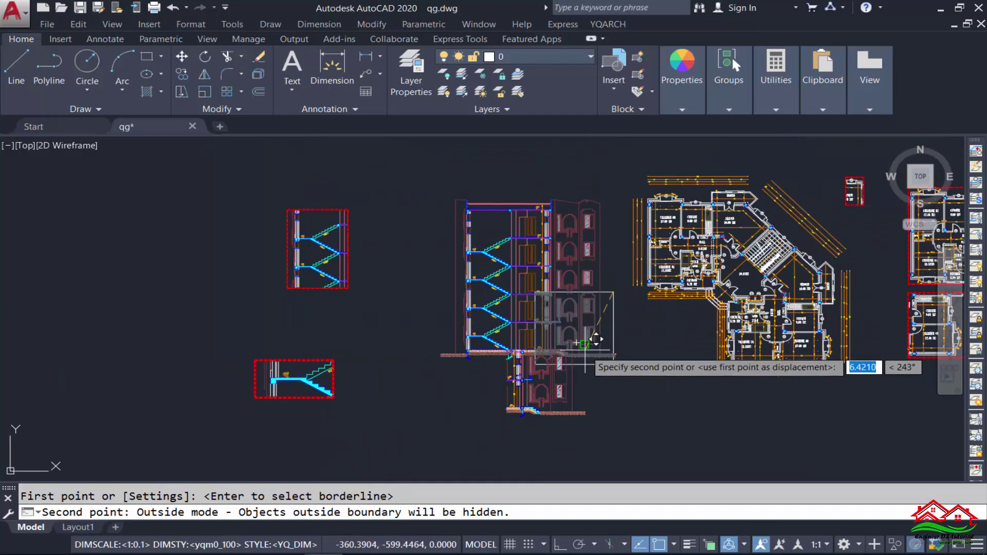
{"action": "left_click", "coordinate": [453, 386]}
{"action": "scroll", "coordinate": [396, 458], "scroll_direction": "up", "scroll_amount": 2}
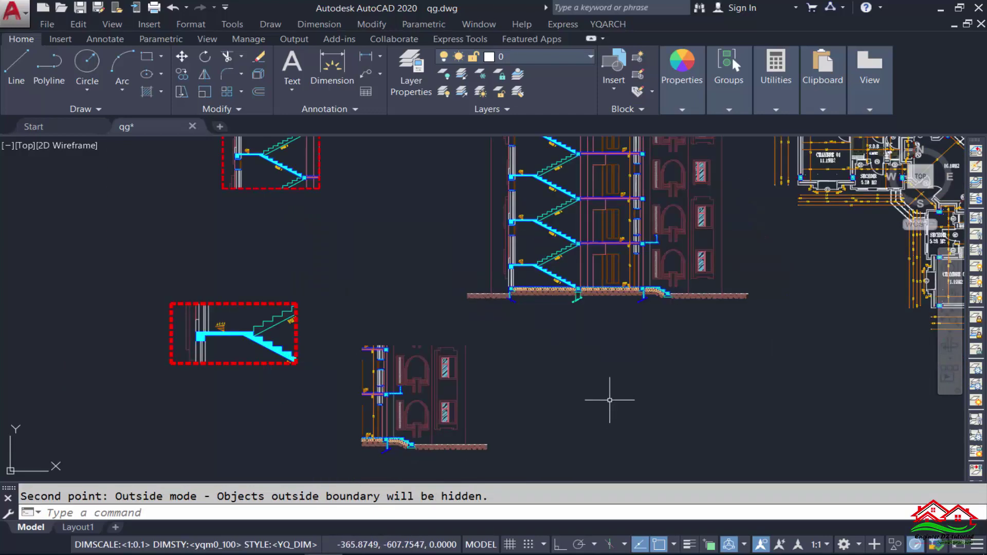
Switch the QG cut-out border back on, using layer QG and colour 1.
{"action": "type", "text": "Q"}
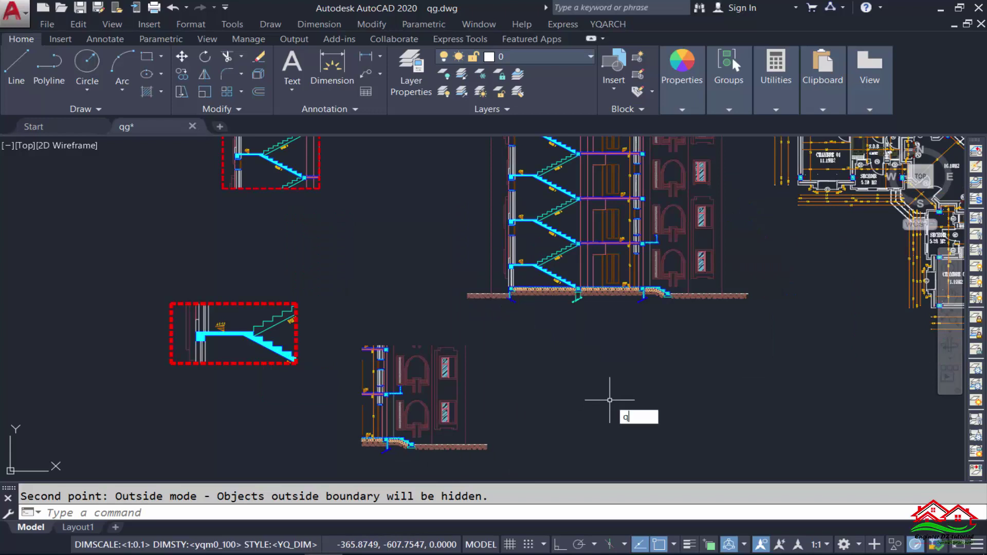
{"action": "type", "text": "G"}
{"action": "key", "text": "Return"}
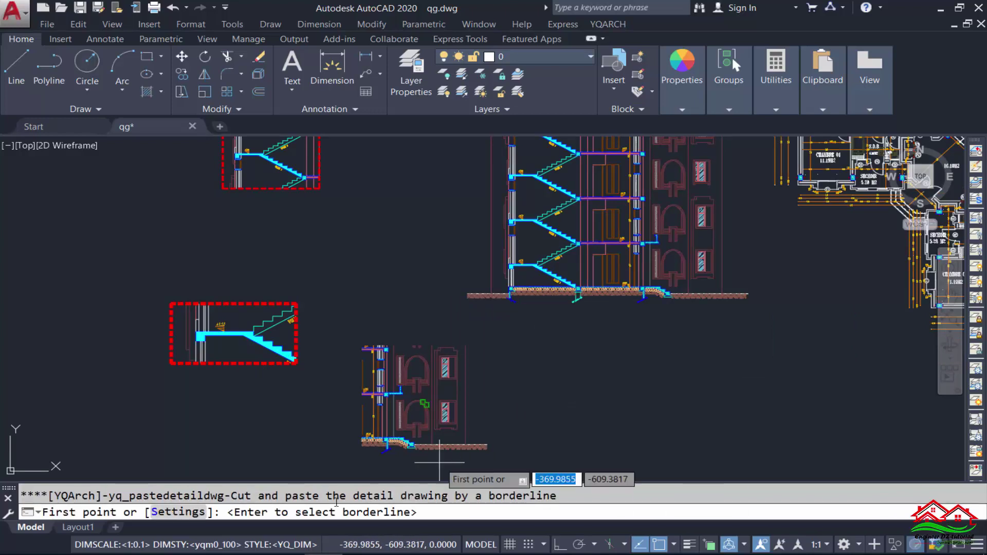
{"action": "left_click", "coordinate": [177, 510]}
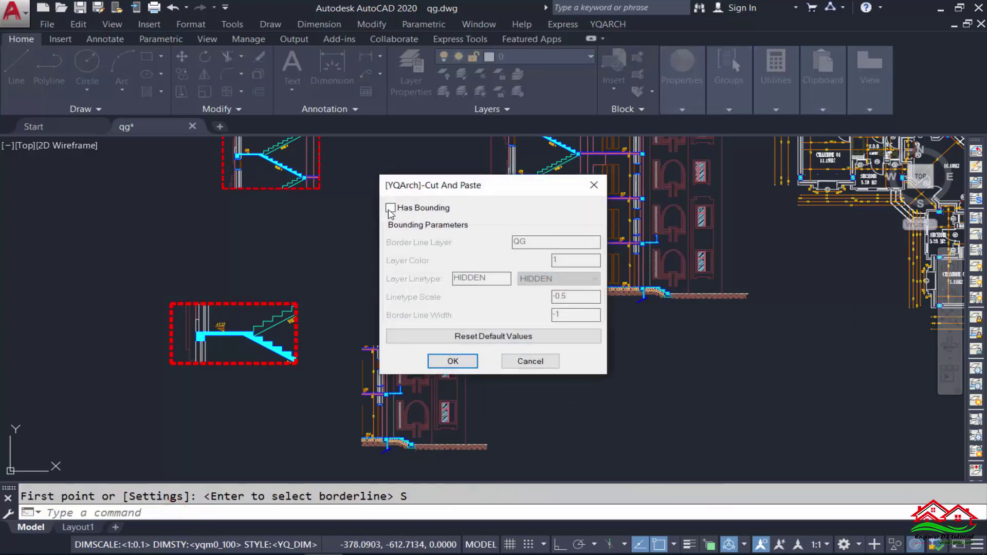
{"action": "left_click", "coordinate": [390, 208]}
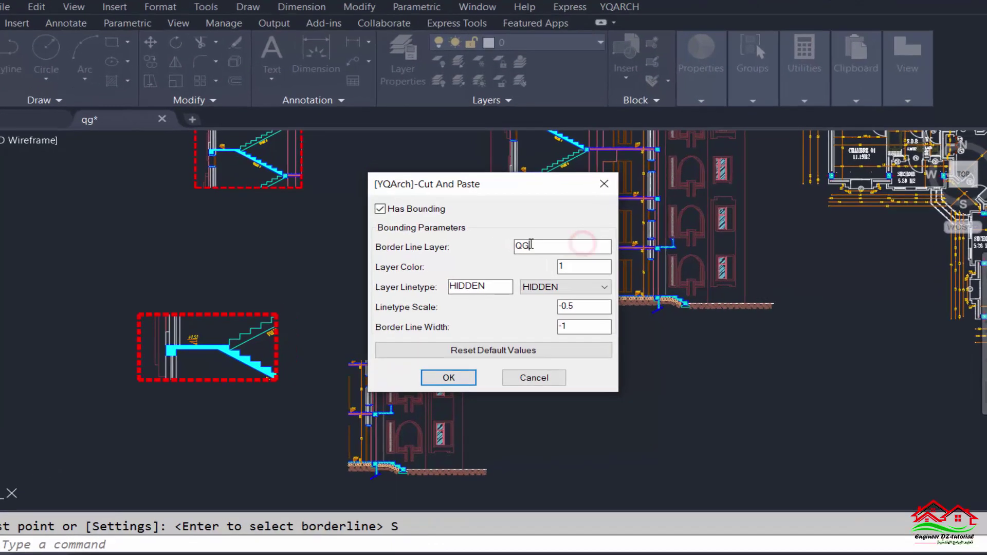
{"action": "left_click_drag", "start_coordinate": [574, 239], "coordinate": [483, 239]}
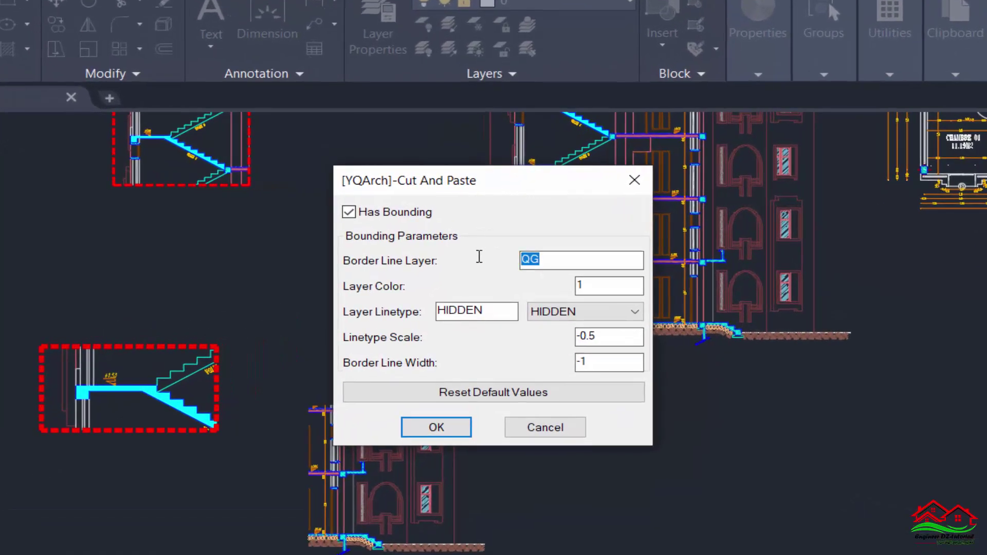
{"action": "left_click_drag", "start_coordinate": [617, 284], "coordinate": [540, 286]}
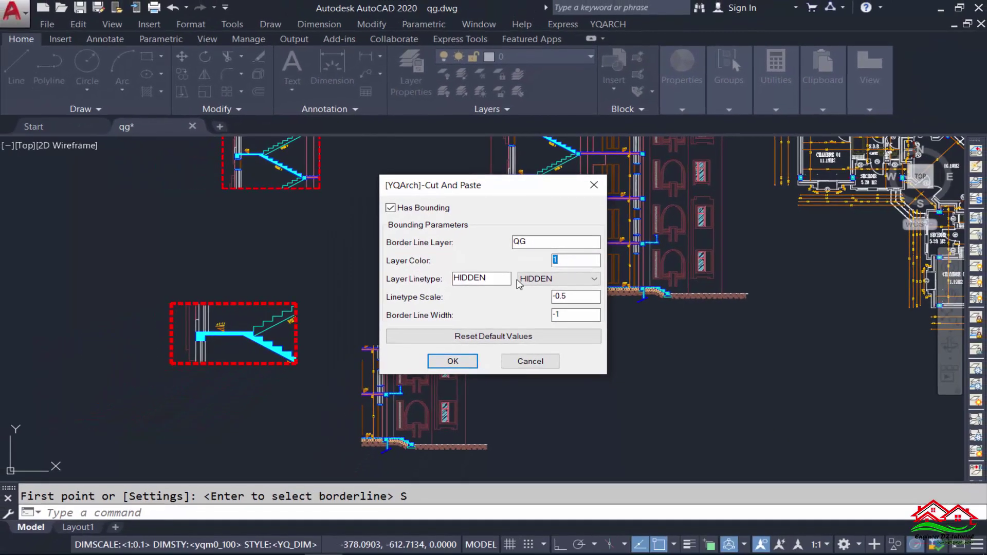
{"action": "key", "text": "Return"}
Set the object colour to teal, ACI 132 (0,165,165), from the Select Color chart.
{"action": "key", "text": "Escape"}
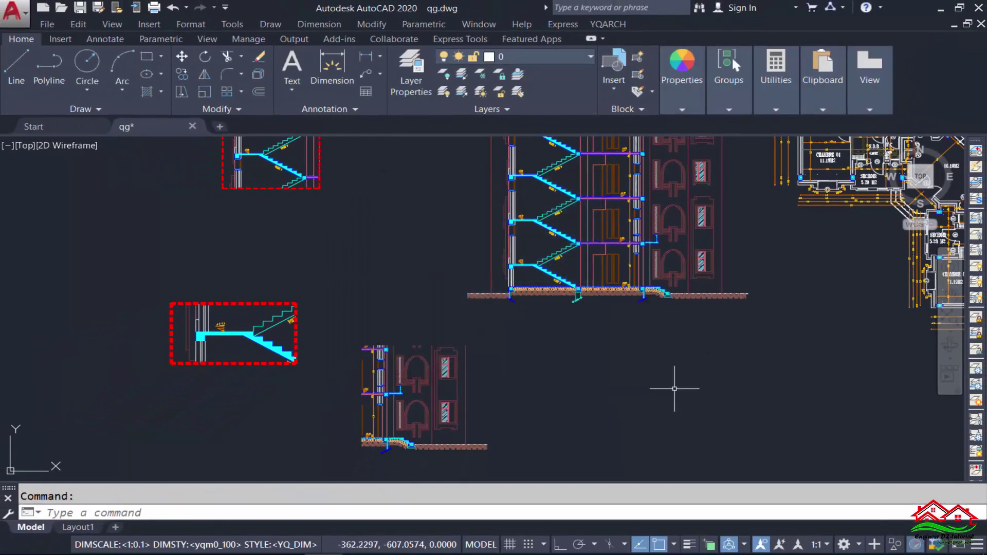
{"action": "left_click", "coordinate": [682, 108]}
{"action": "left_click", "coordinate": [788, 127]}
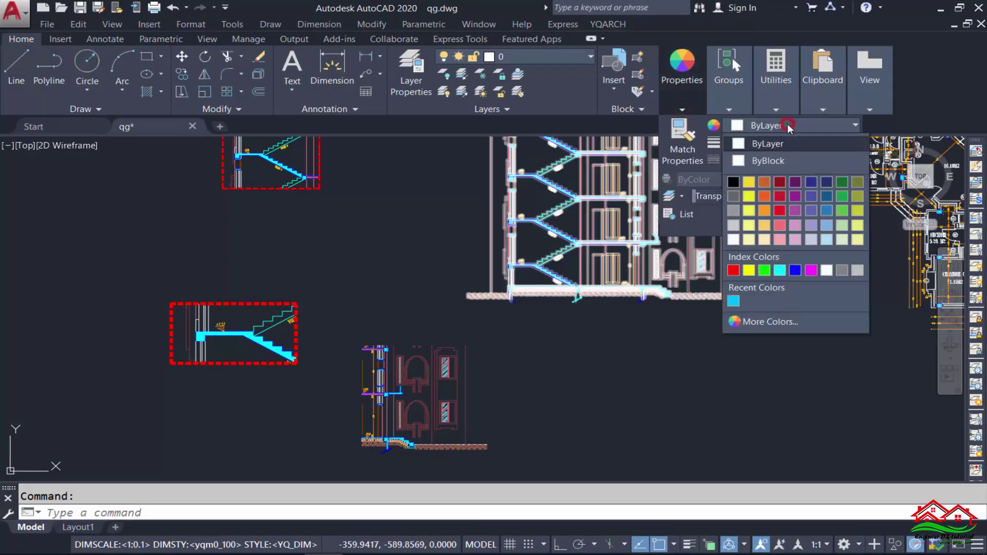
{"action": "left_click", "coordinate": [792, 322]}
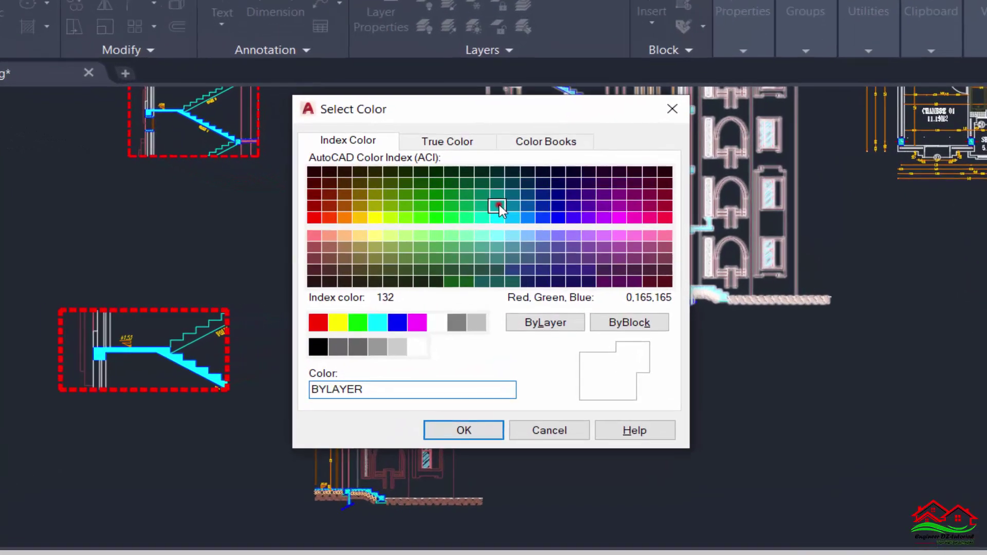
{"action": "left_click", "coordinate": [498, 227]}
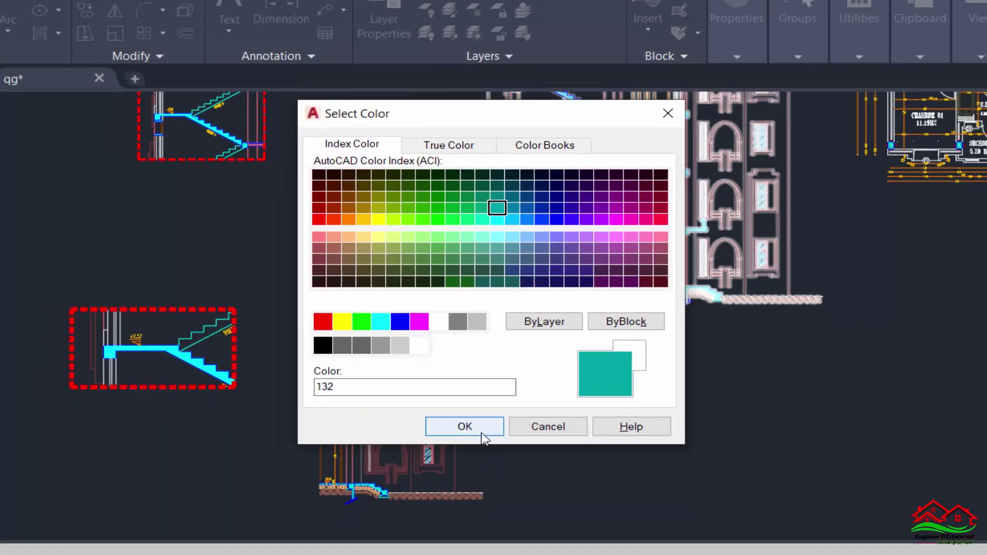
{"action": "left_click", "coordinate": [480, 396]}
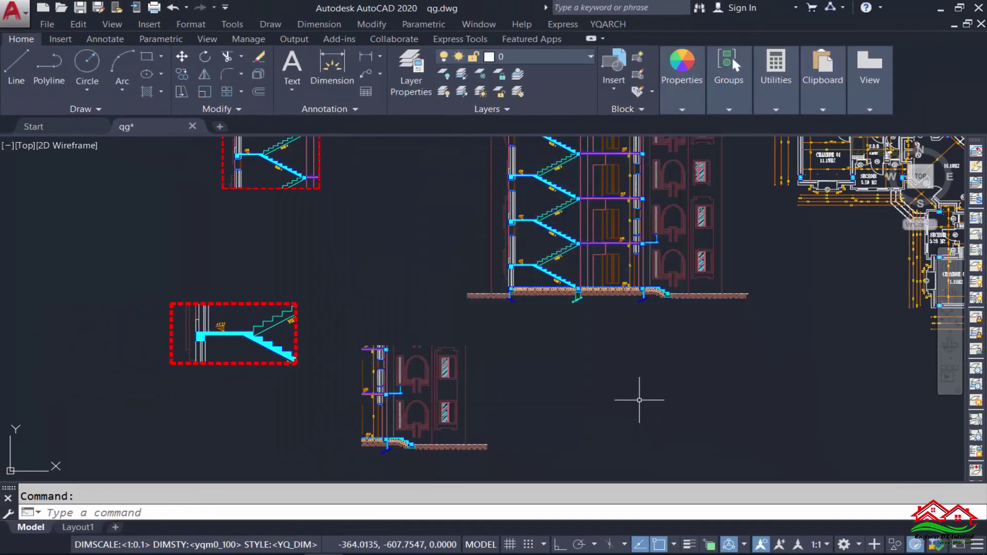
Restart the QG detail cut-and-paste and turn on Has Bounding in its settings.
{"action": "key", "text": "Escape"}
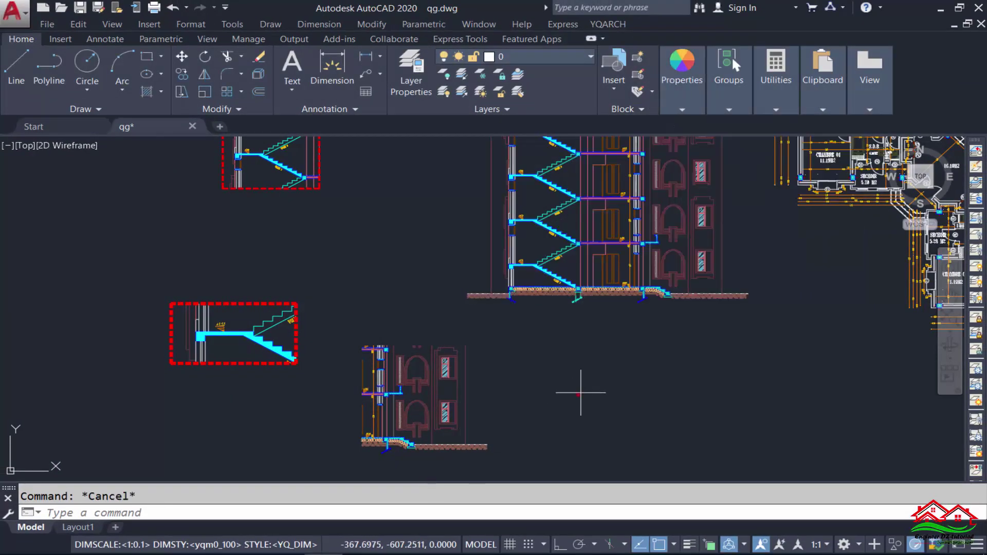
{"action": "left_click", "coordinate": [551, 419]}
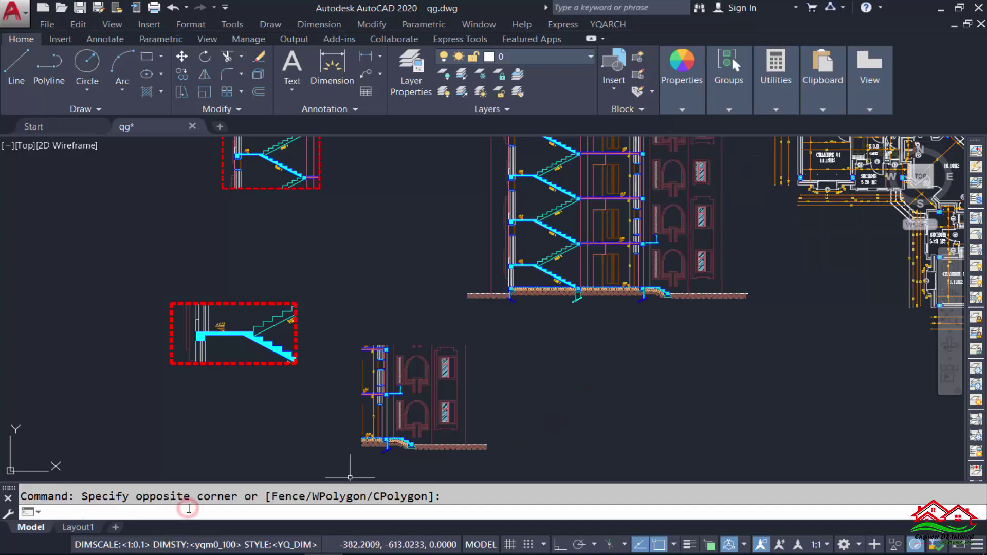
{"action": "type", "text": "qg"}
{"action": "key", "text": "Return"}
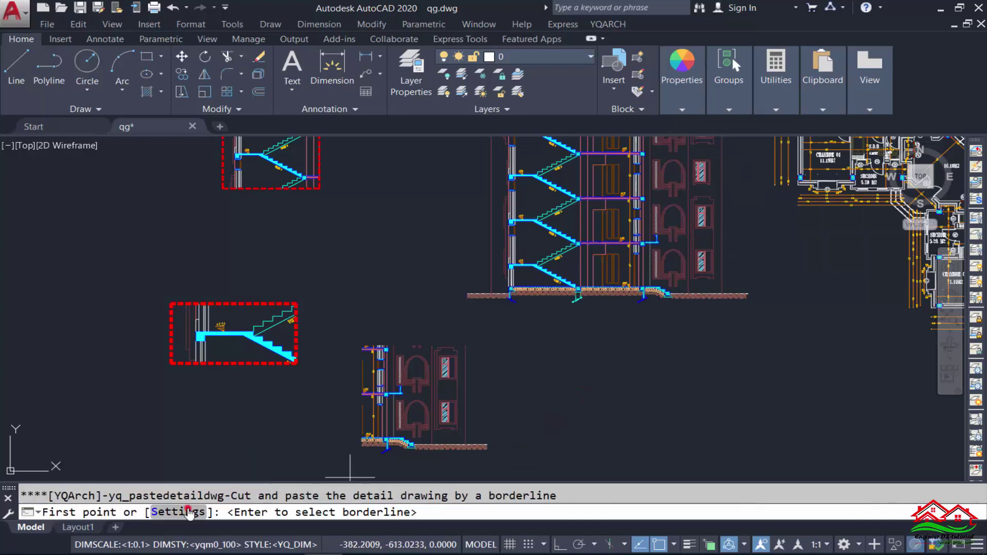
{"action": "left_click", "coordinate": [189, 512]}
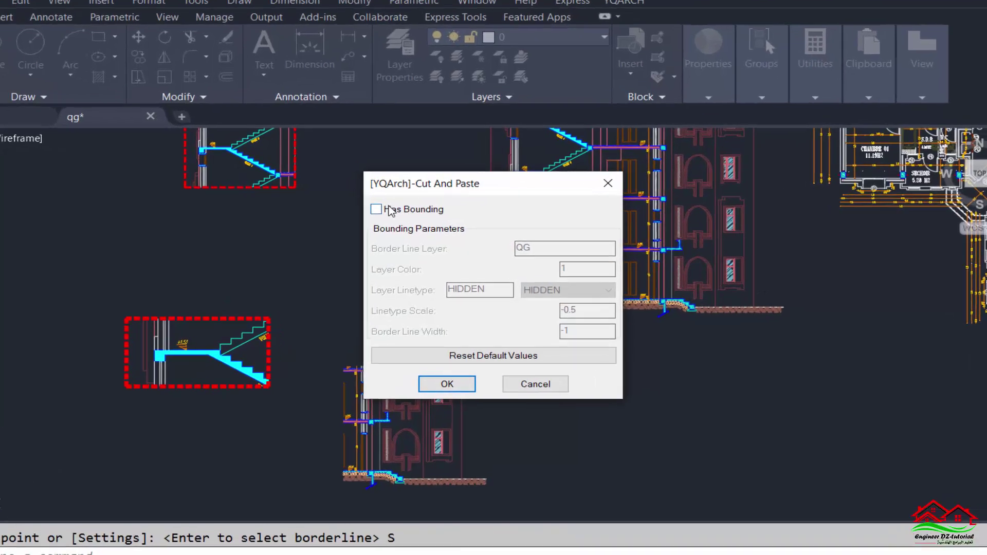
{"action": "left_click", "coordinate": [388, 211]}
Set the border colour to 132 and the border linetype to Continuous.
{"action": "double_click", "coordinate": [582, 267]}
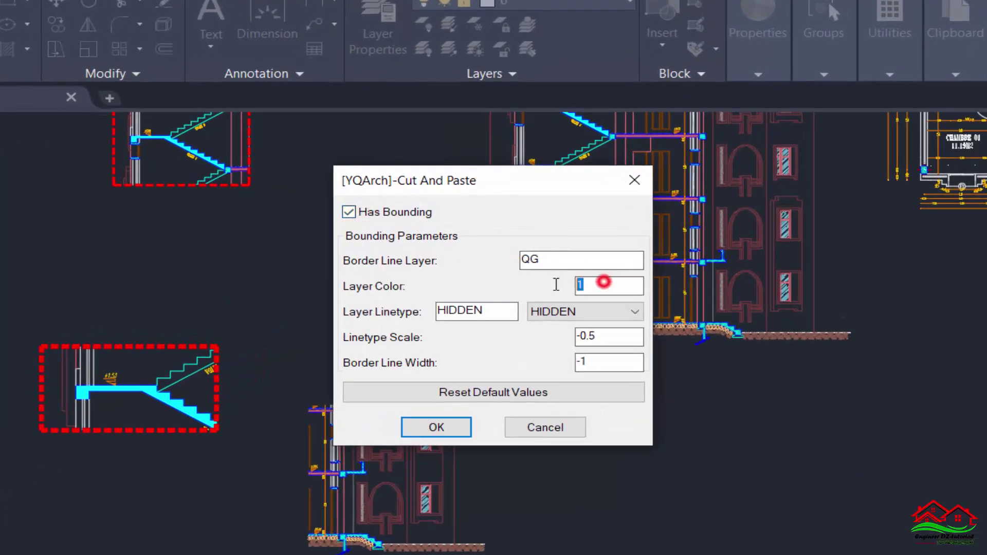
{"action": "type", "text": "12"}
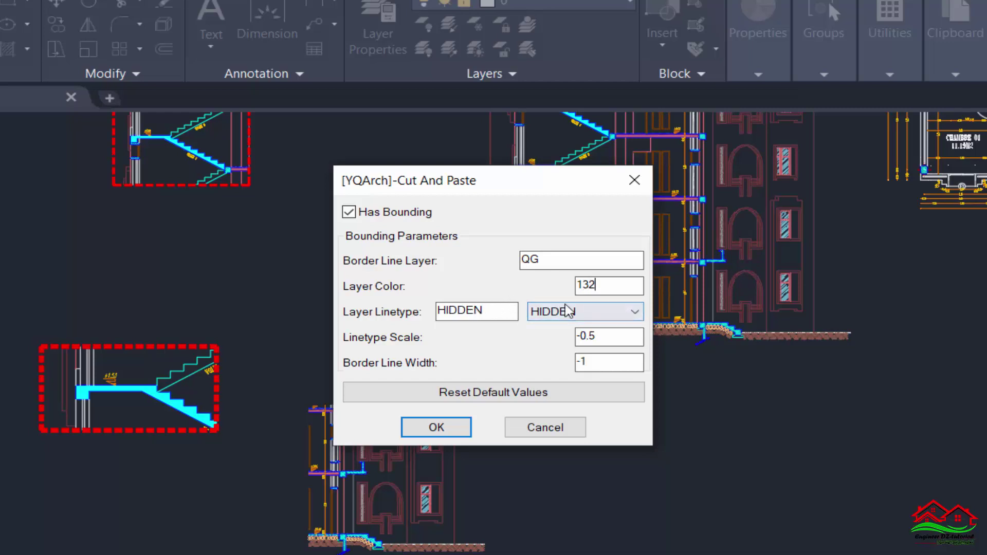
{"action": "left_click", "coordinate": [609, 312]}
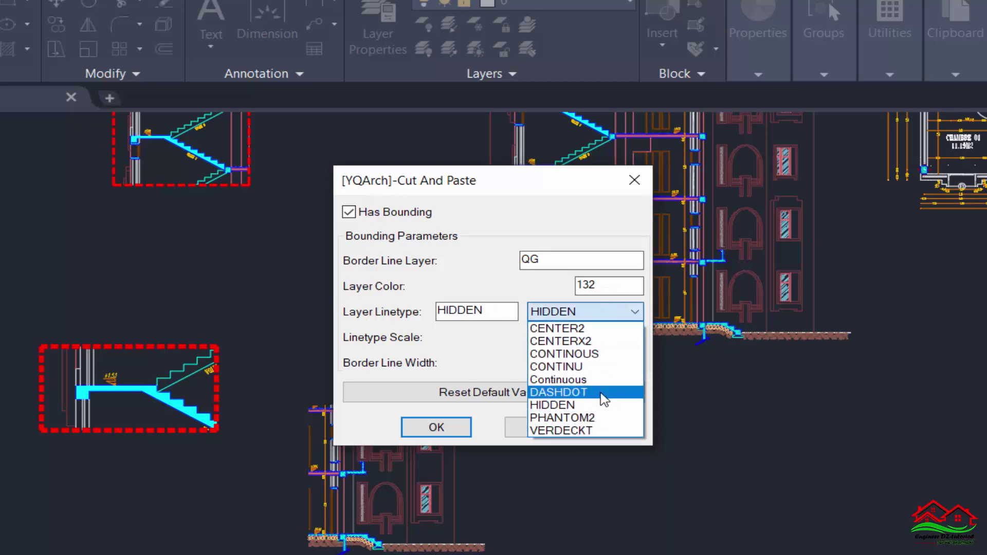
{"action": "left_click", "coordinate": [598, 380]}
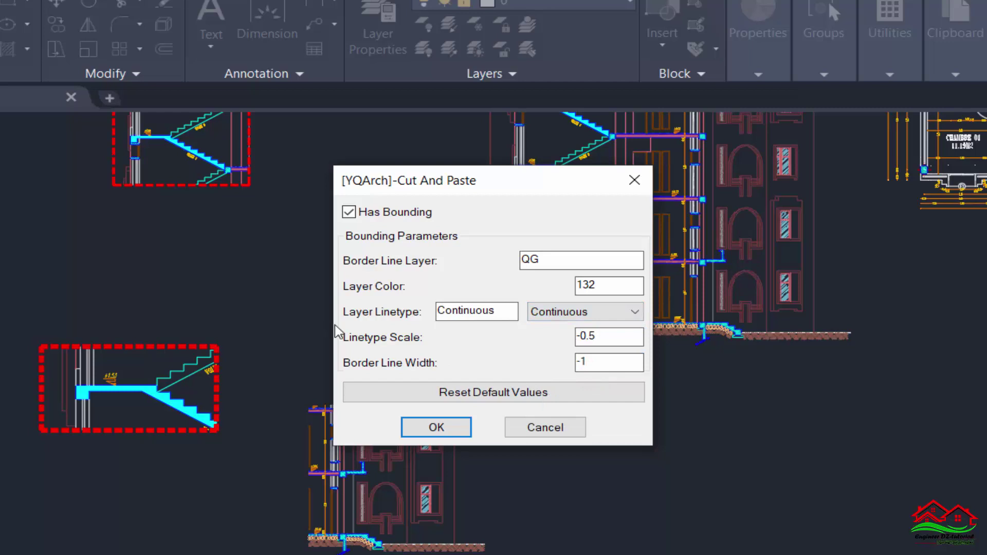
{"action": "double_click", "coordinate": [623, 334]}
{"action": "double_click", "coordinate": [607, 361]}
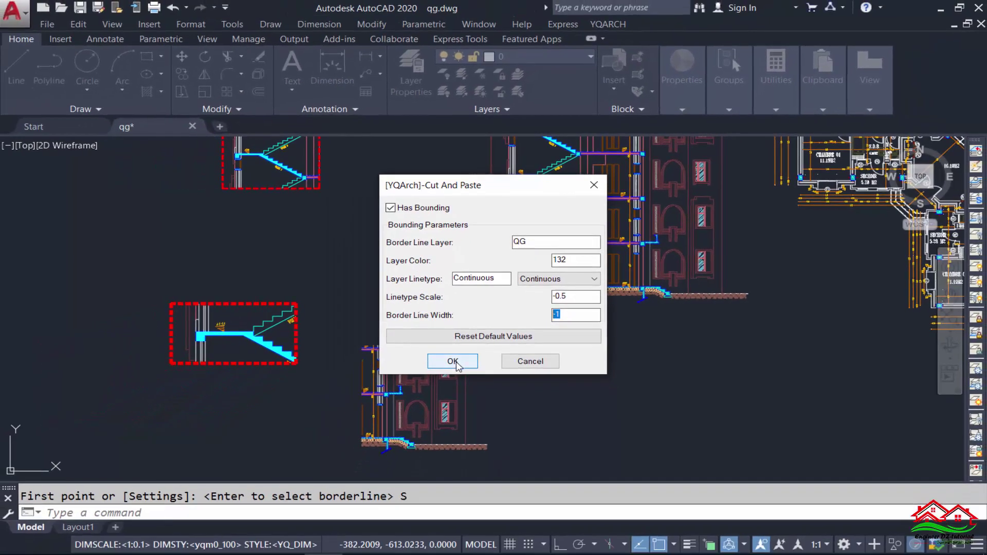
Clip the HALL, W.C. and S.D.B area into a teal solid-bordered detail beside the plan.
{"action": "left_click", "coordinate": [452, 361]}
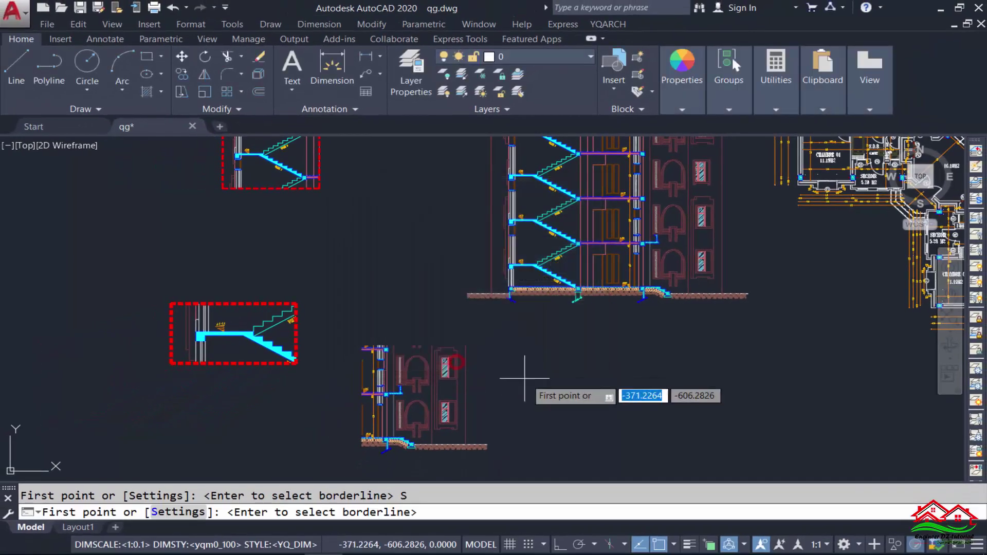
{"action": "scroll", "coordinate": [651, 333], "scroll_direction": "up", "scroll_amount": 3}
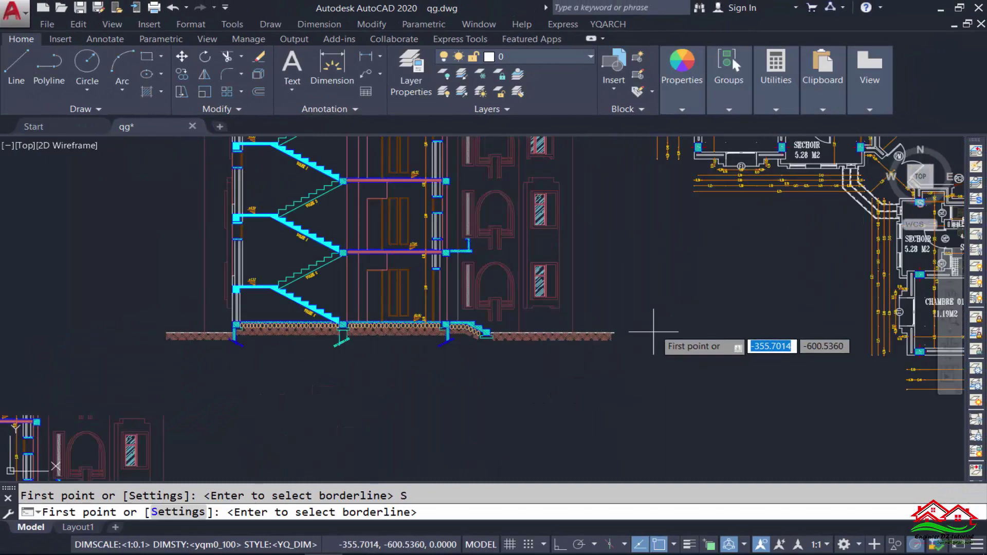
{"action": "middle_click_drag", "start_coordinate": [651, 333], "coordinate": [356, 323]}
{"action": "middle_click_drag", "start_coordinate": [856, 362], "coordinate": [511, 319]}
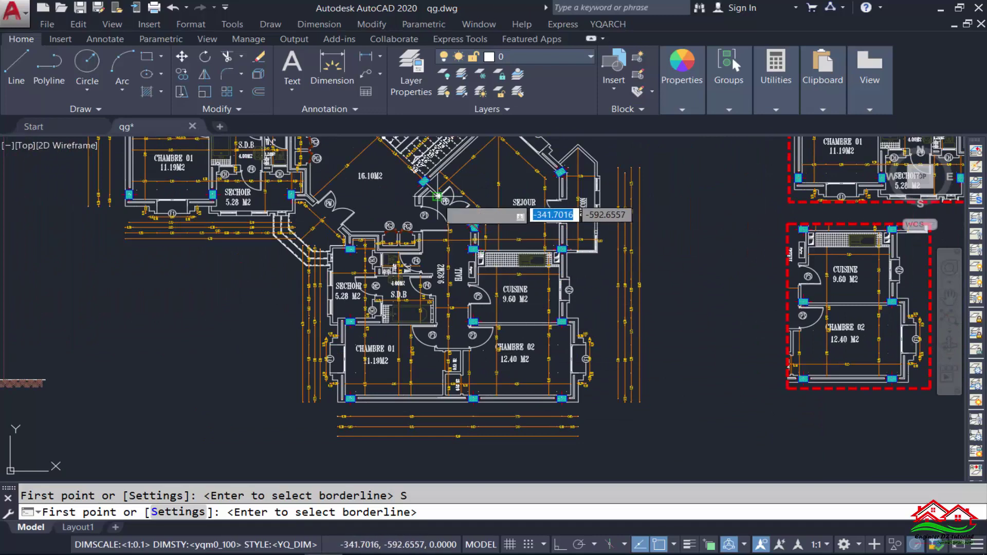
{"action": "left_click", "coordinate": [367, 194]}
{"action": "left_click", "coordinate": [496, 335]}
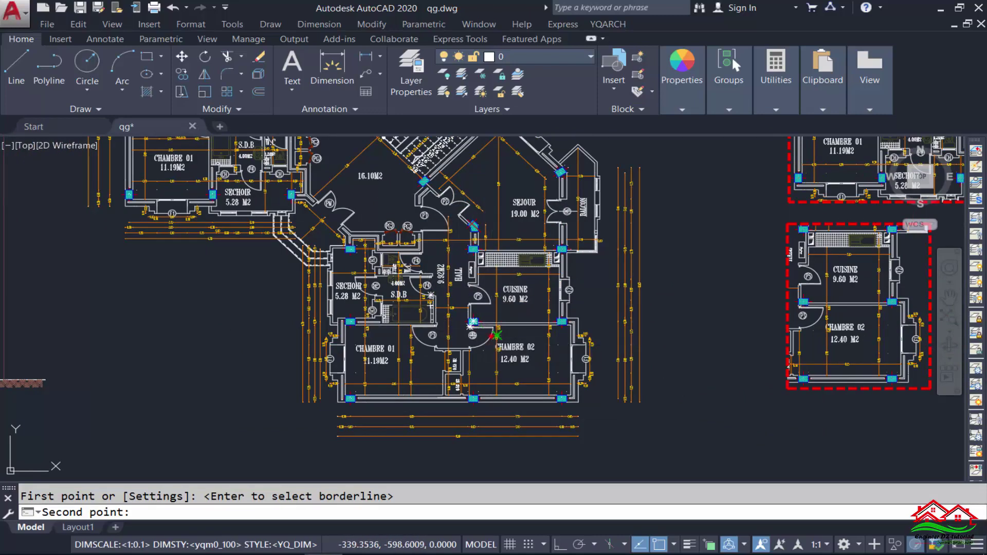
{"action": "scroll", "coordinate": [396, 303], "scroll_direction": "down", "scroll_amount": 2}
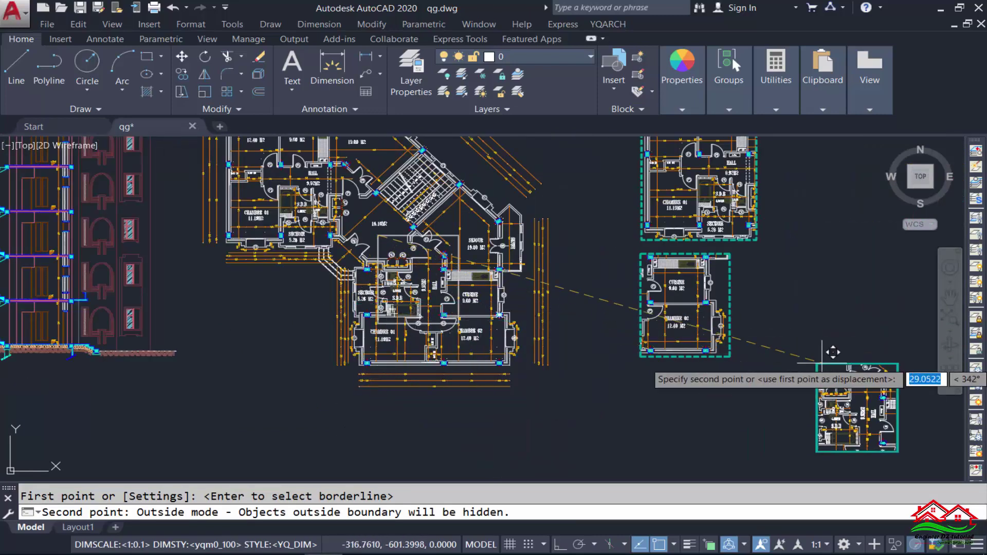
{"action": "left_click", "coordinate": [226, 316]}
{"action": "scroll", "coordinate": [302, 383], "scroll_direction": "up", "scroll_amount": 5}
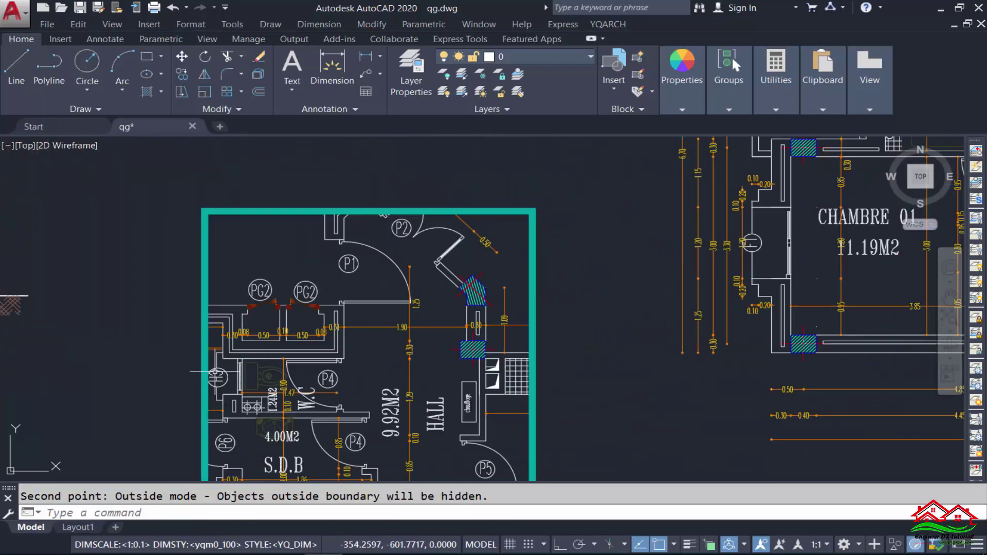
{"action": "middle_click_drag", "start_coordinate": [302, 384], "coordinate": [299, 371]}
{"action": "scroll", "coordinate": [299, 371], "scroll_direction": "down", "scroll_amount": 2}
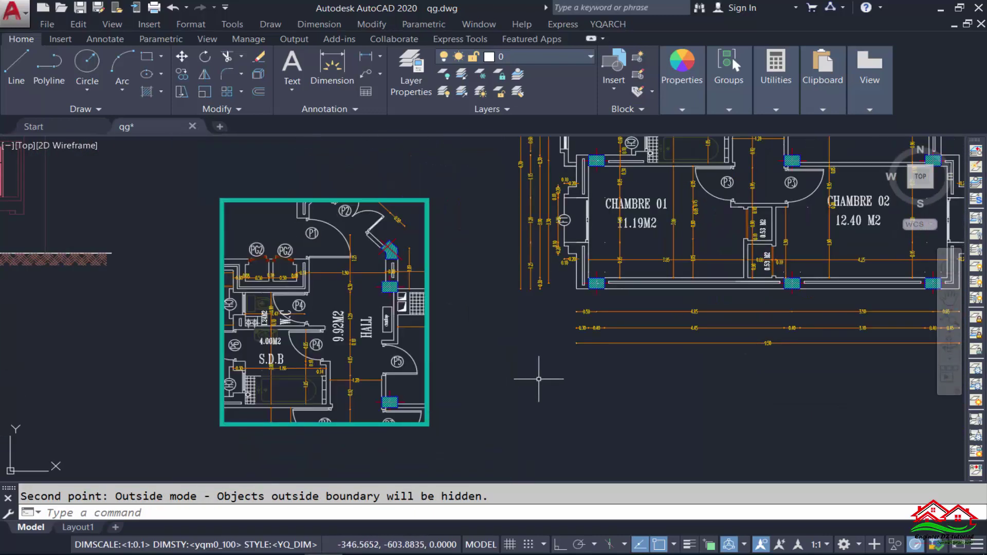
Rerun QG with border linetype scale 0.05 and line width 0.01.
{"action": "type", "text": "qg"}
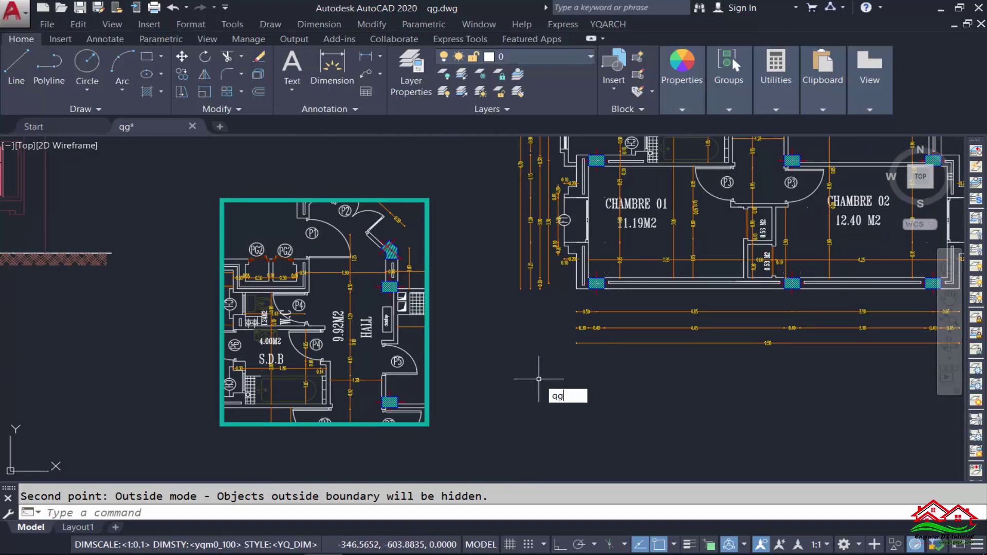
{"action": "key", "text": "Return"}
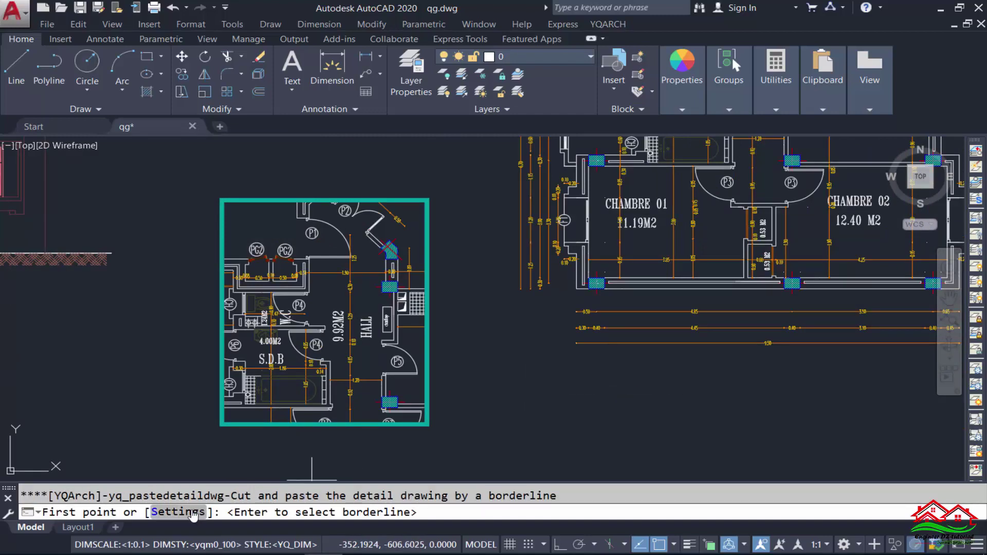
{"action": "left_click", "coordinate": [193, 514]}
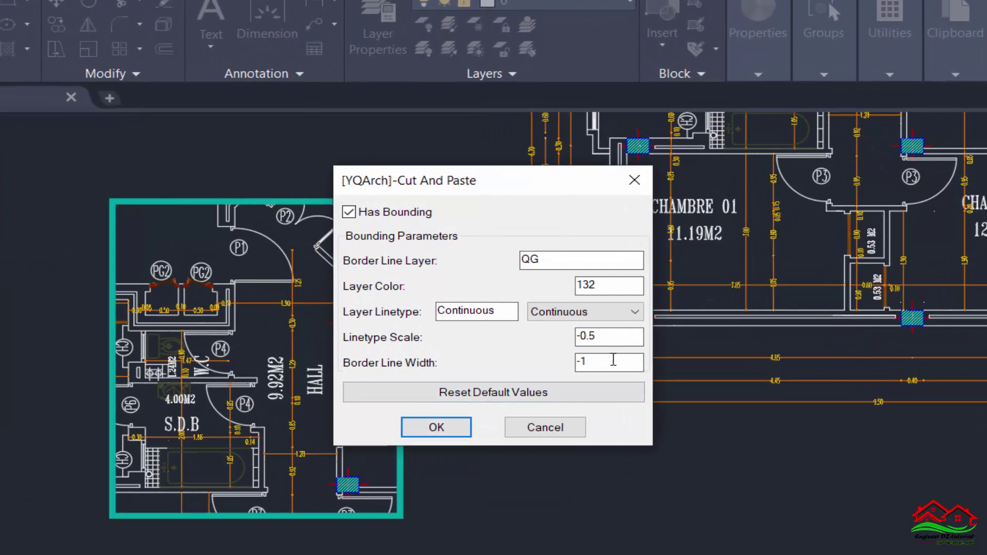
{"action": "left_click", "coordinate": [617, 361]}
{"action": "double_click", "coordinate": [614, 335]}
{"action": "type", "text": "0."}
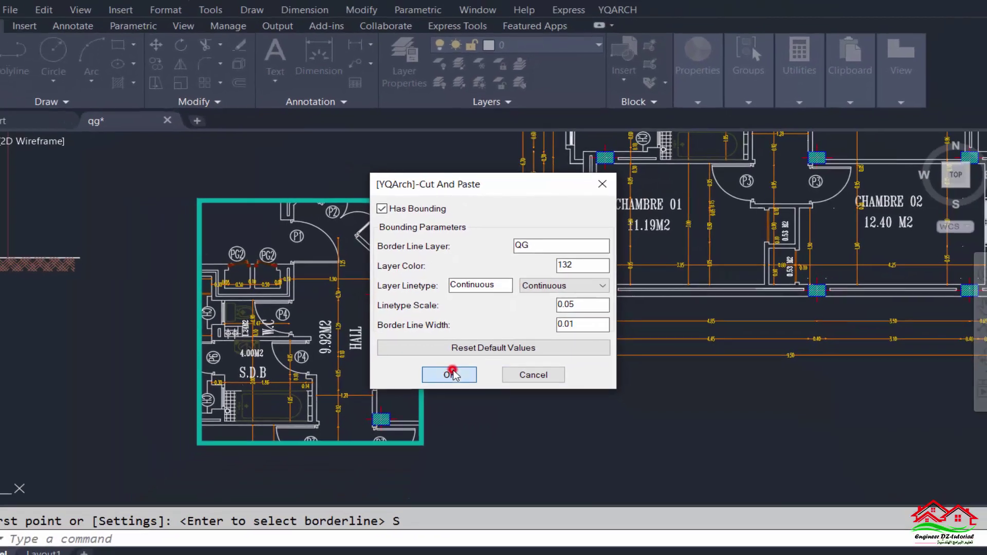
{"action": "left_click", "coordinate": [437, 426]}
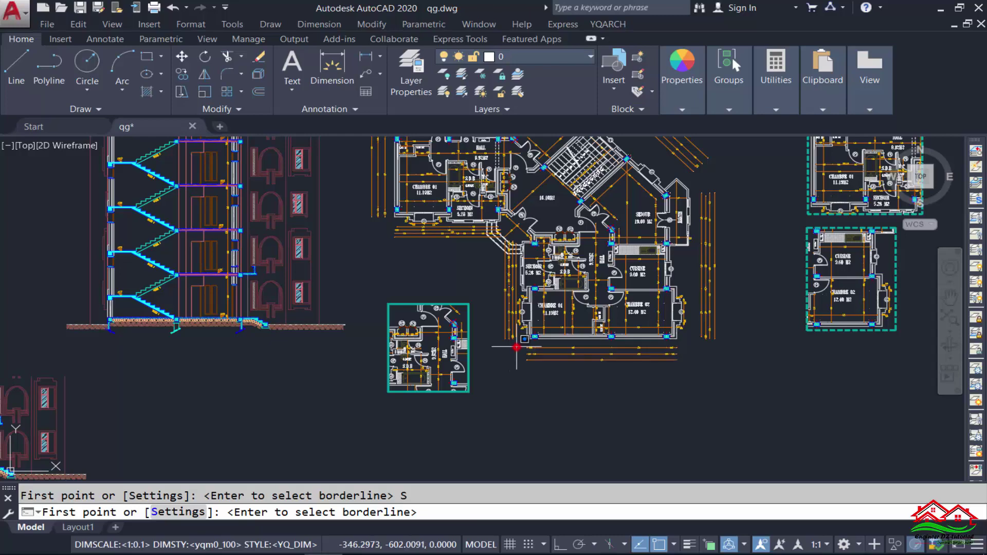
Pick corners around SECHOIR, S.D.B and CHAMBRE 01 to clip them as another teal detail.
{"action": "left_click", "coordinate": [516, 345]}
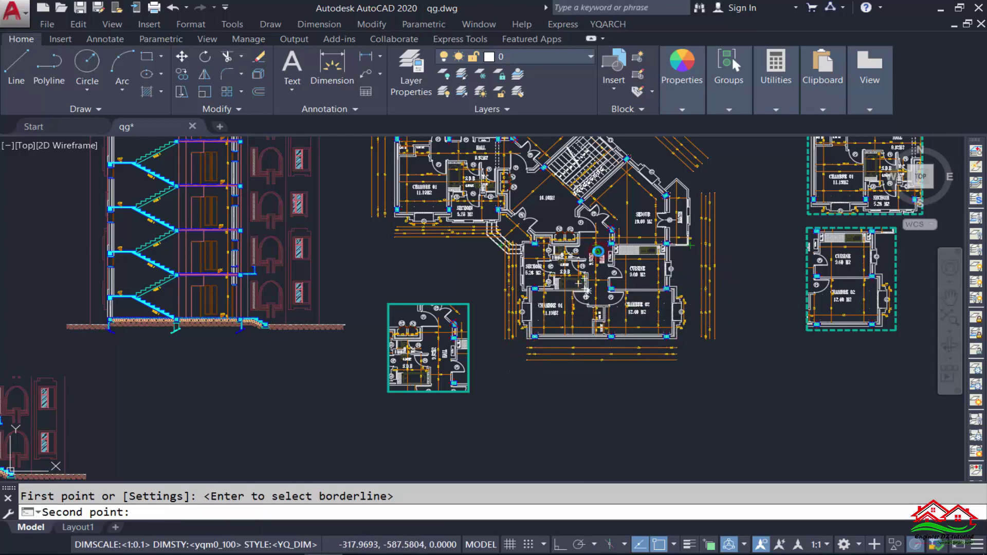
{"action": "left_click", "coordinate": [262, 451]}
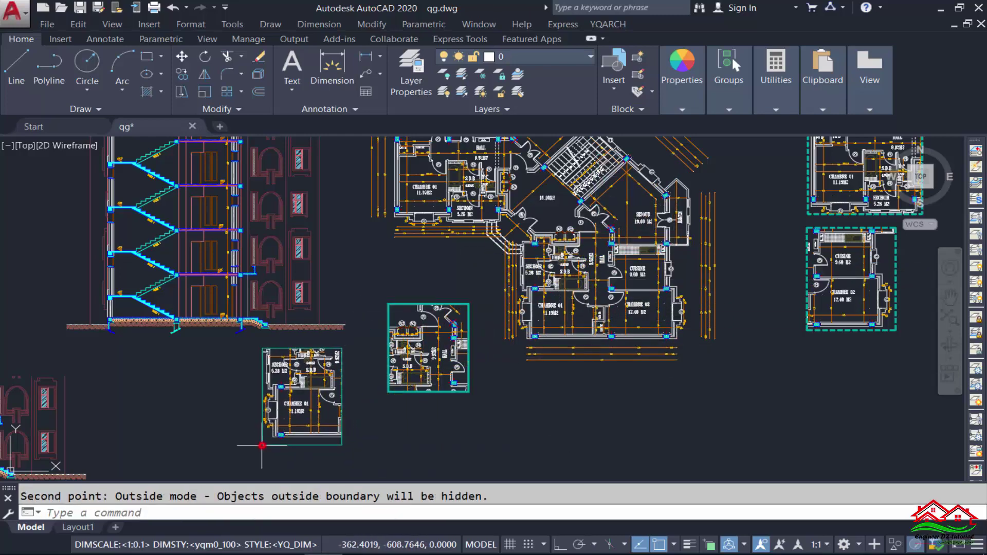
{"action": "scroll", "coordinate": [272, 224], "scroll_direction": "up", "scroll_amount": 4}
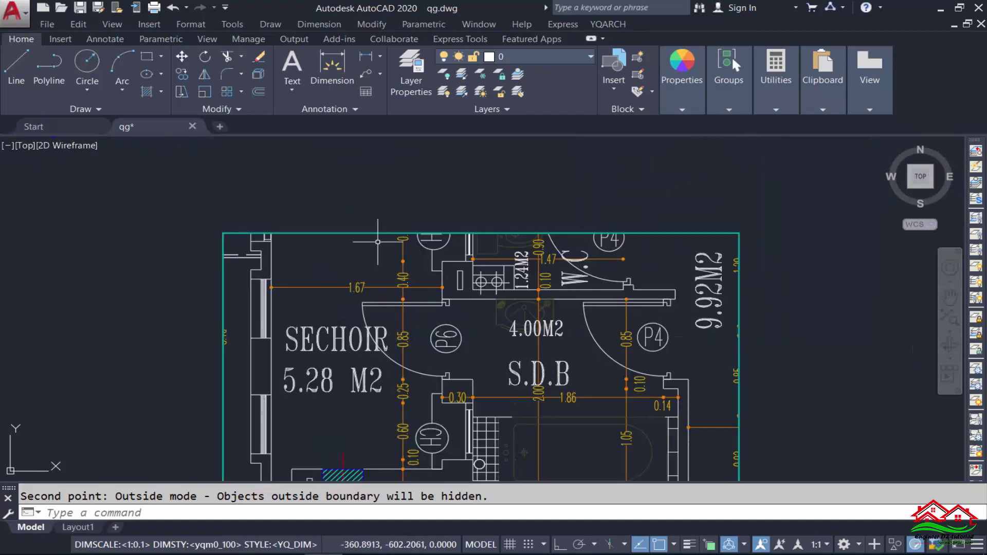
{"action": "scroll", "coordinate": [290, 196], "scroll_direction": "down", "scroll_amount": 4}
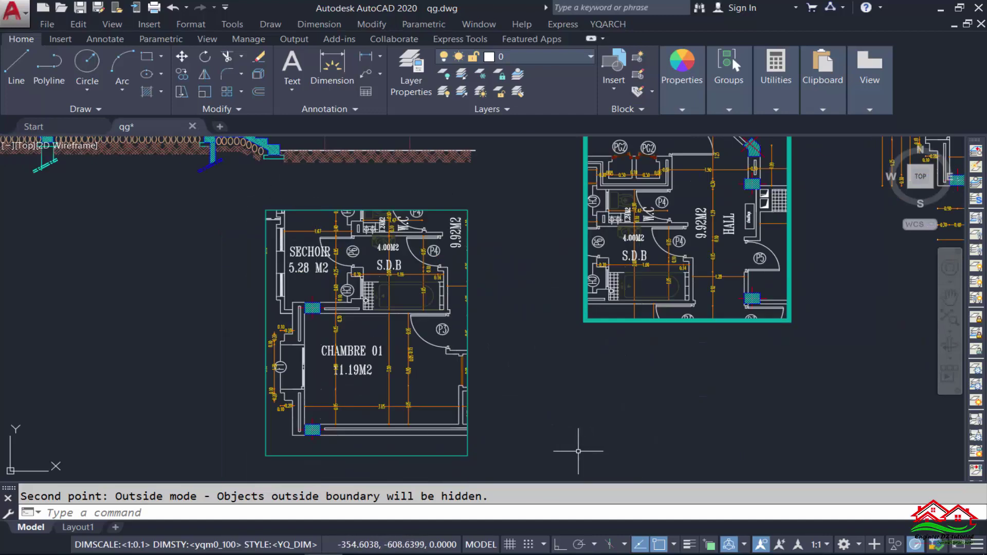